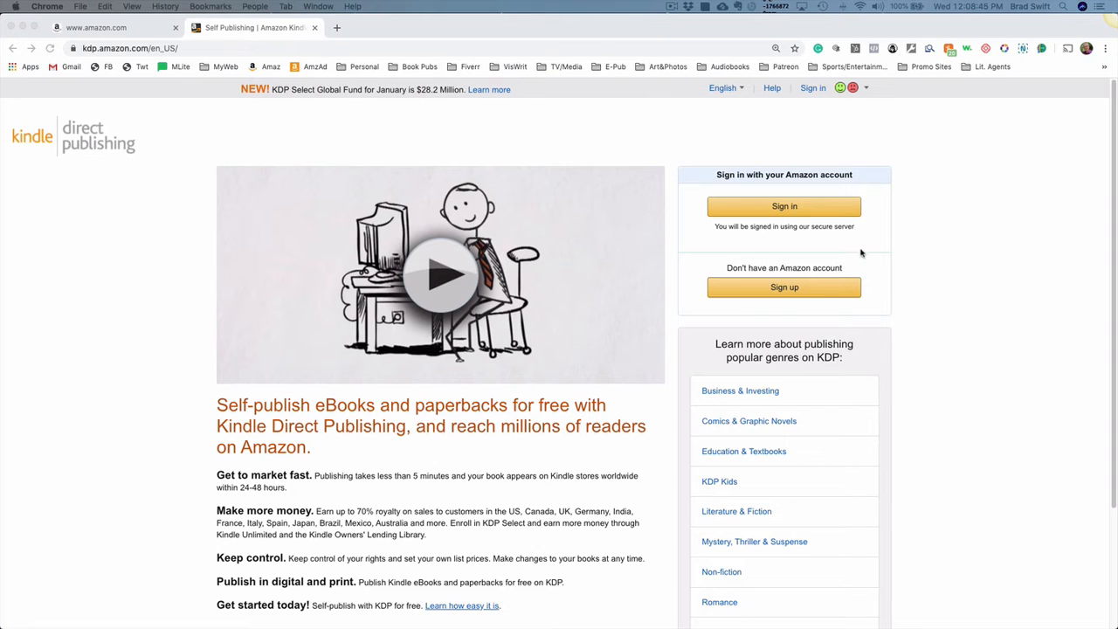
# - Sign in to Kindle Direct Publishing with the existing Amazon account using the prefilled credentials
pyautogui.click(772, 214)
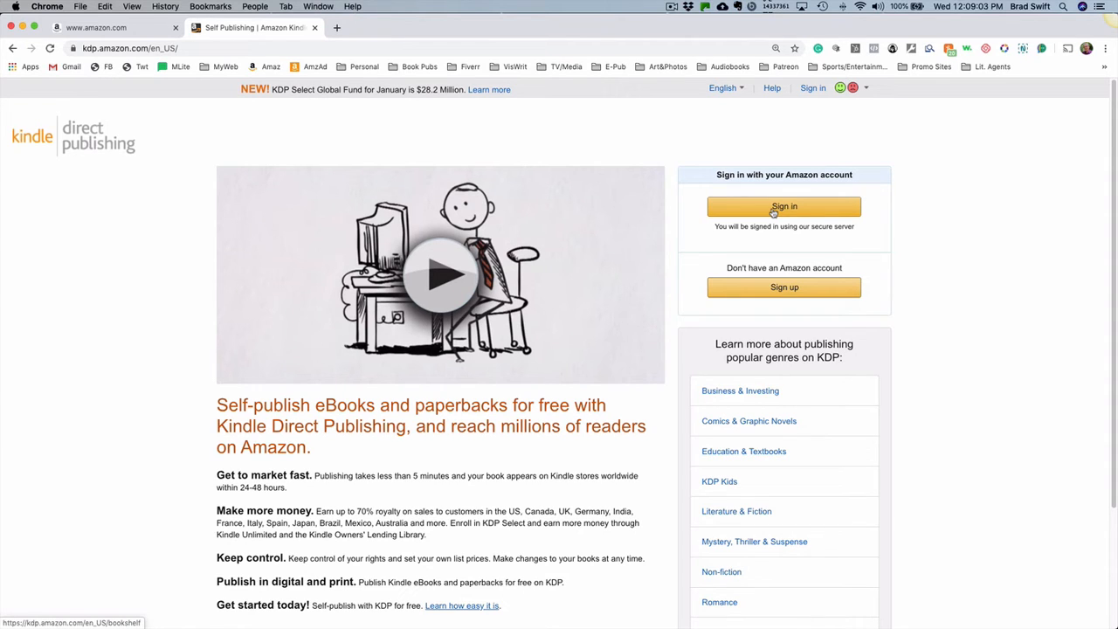
pyautogui.click(773, 212)
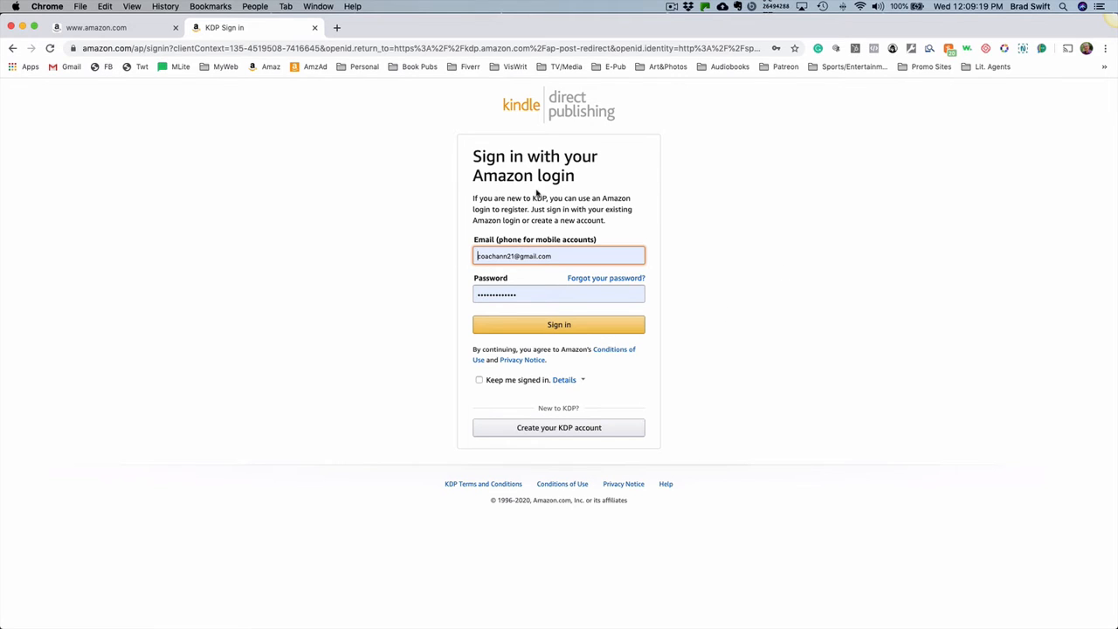
pyautogui.click(555, 326)
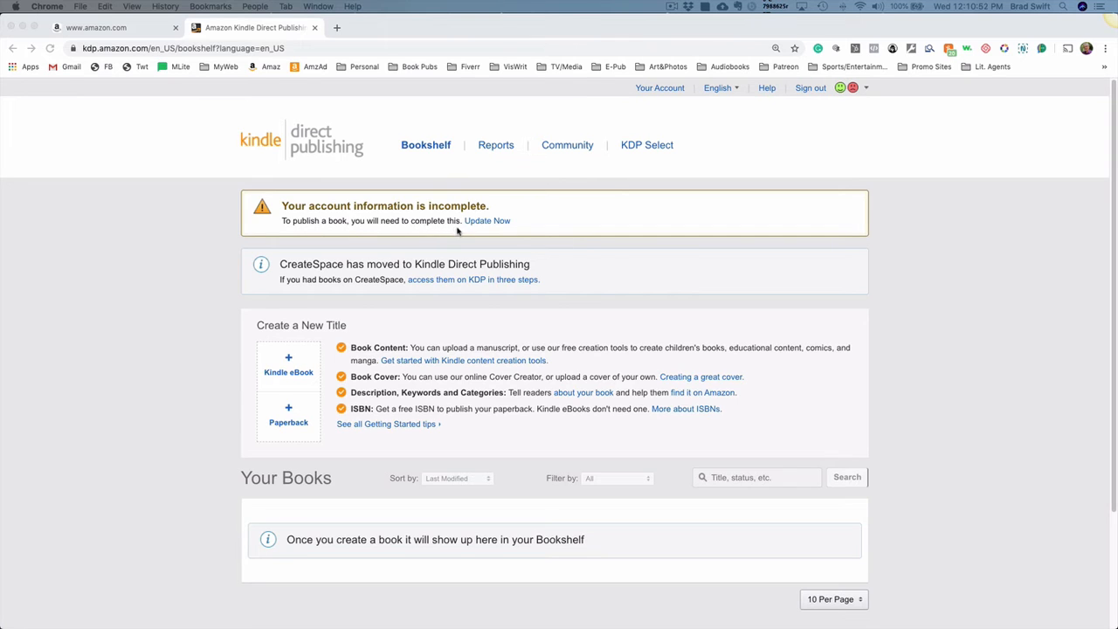
# - Open the incomplete account information, view the country/region and Getting Paid sections, and return to the Bookshelf
pyautogui.click(516, 221)
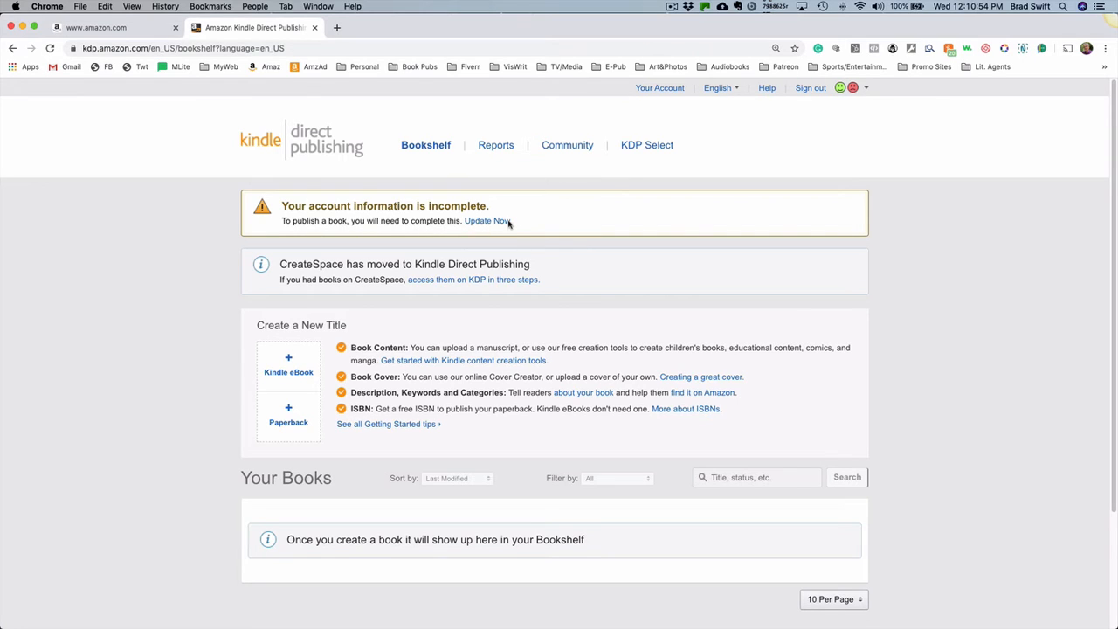
pyautogui.click(484, 222)
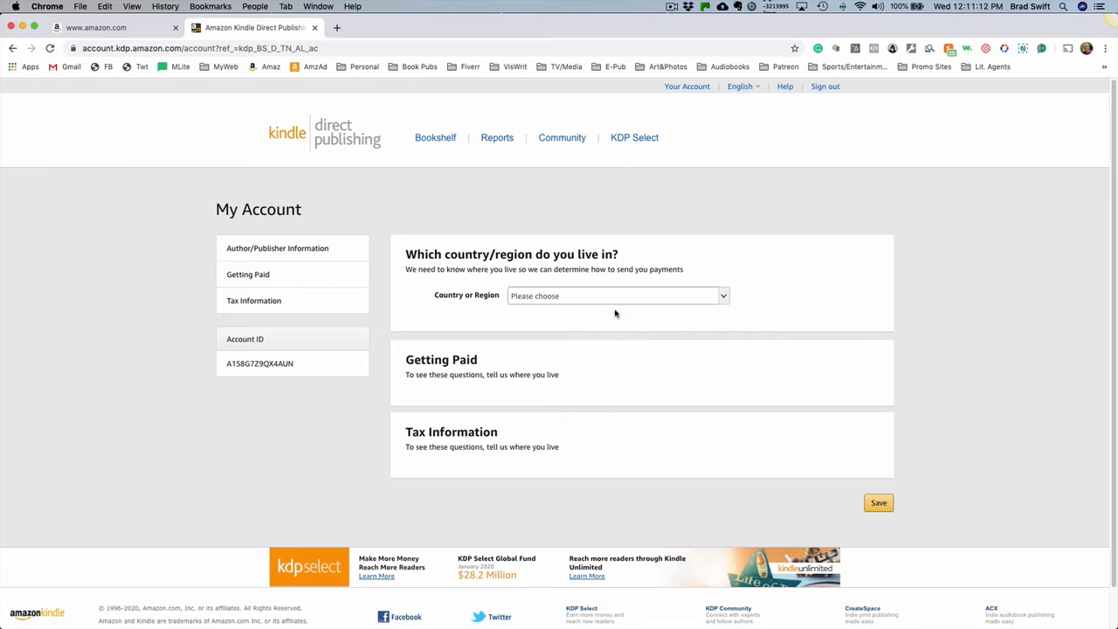
pyautogui.click(547, 296)
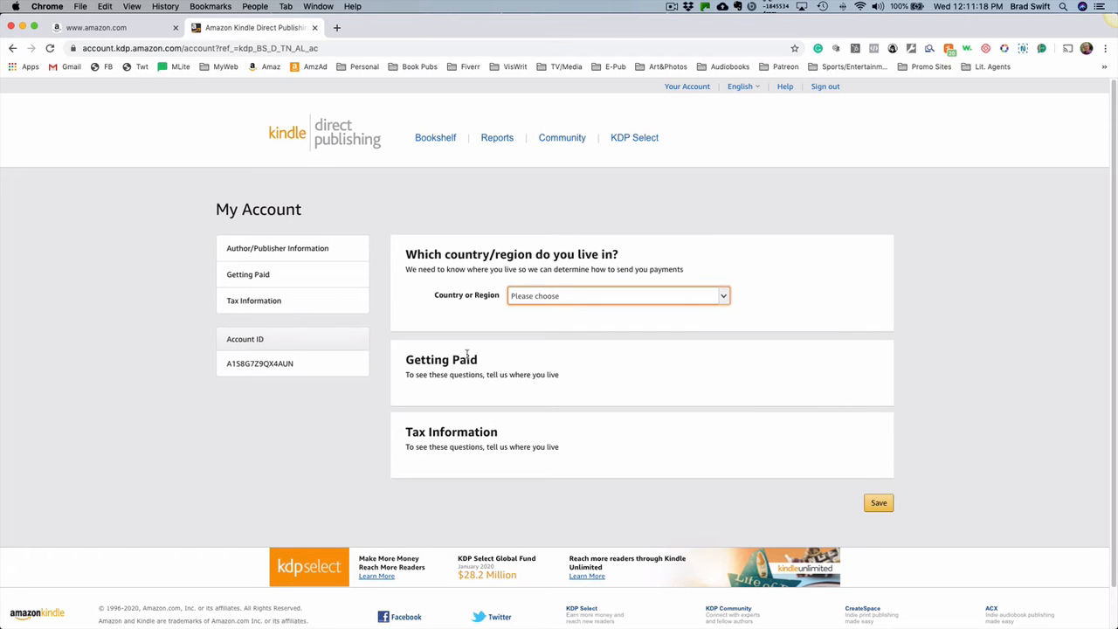
pyautogui.click(260, 276)
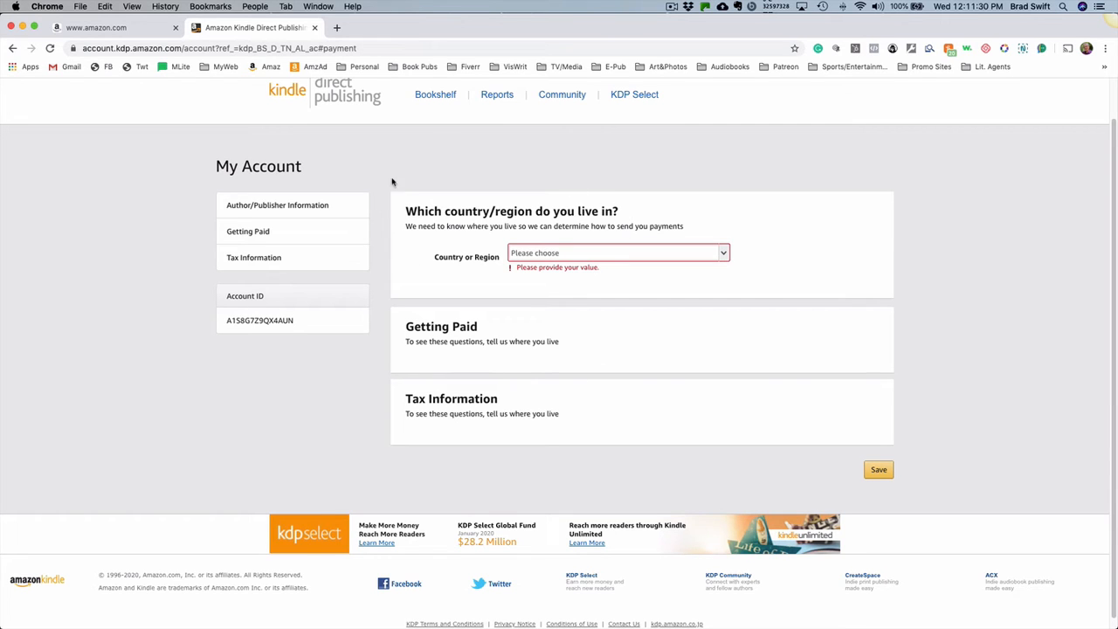
pyautogui.click(433, 98)
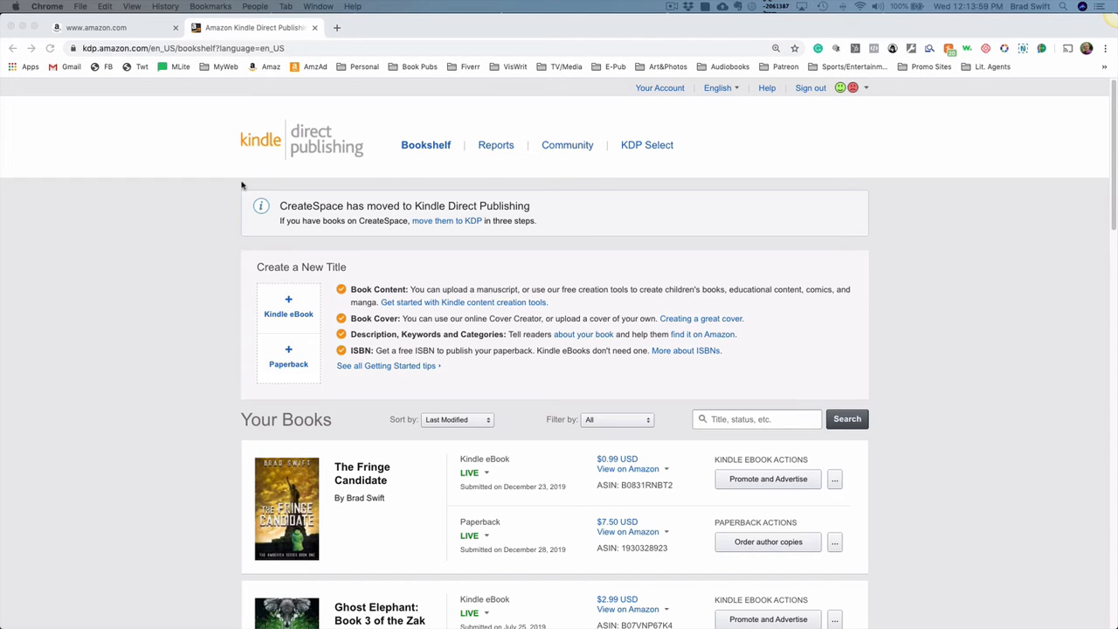
# - Look through the published titles on the Bookshelf and examine the additional actions offered for their eBook and paperback editions
pyautogui.scroll(-2, 885, 247)
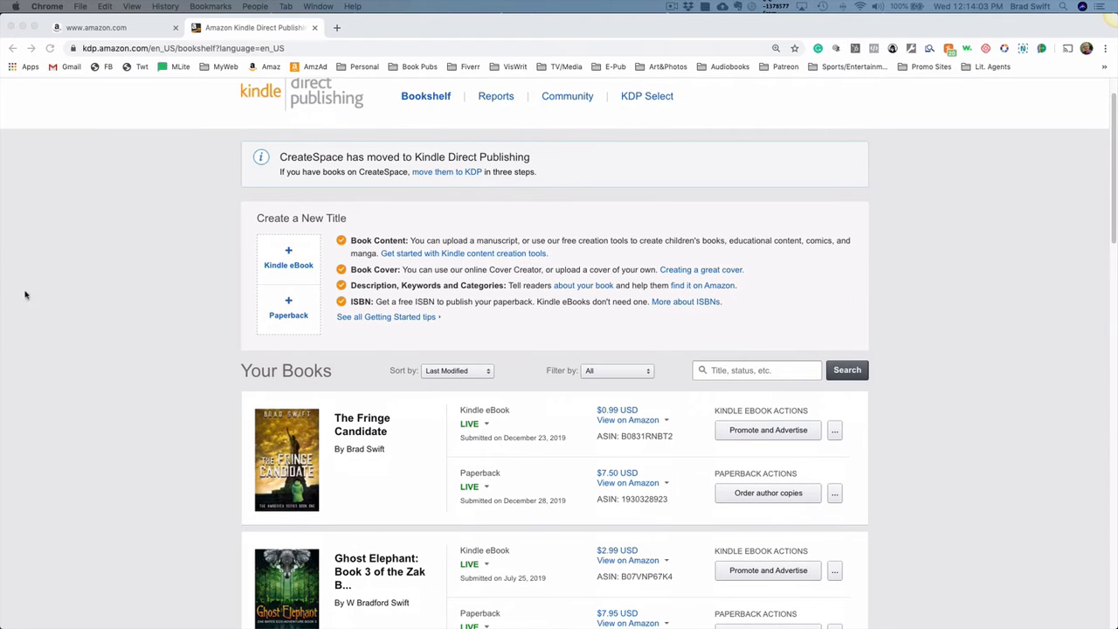
pyautogui.scroll(-3, 175, 244)
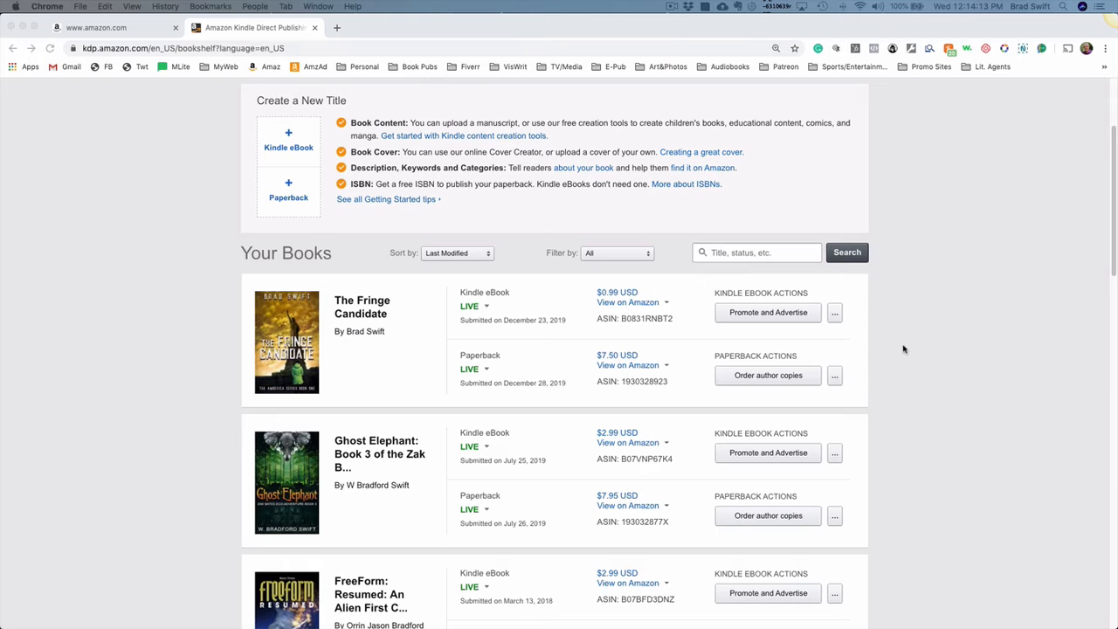
pyautogui.scroll(1, 903, 349)
pyautogui.scroll(-2, 903, 349)
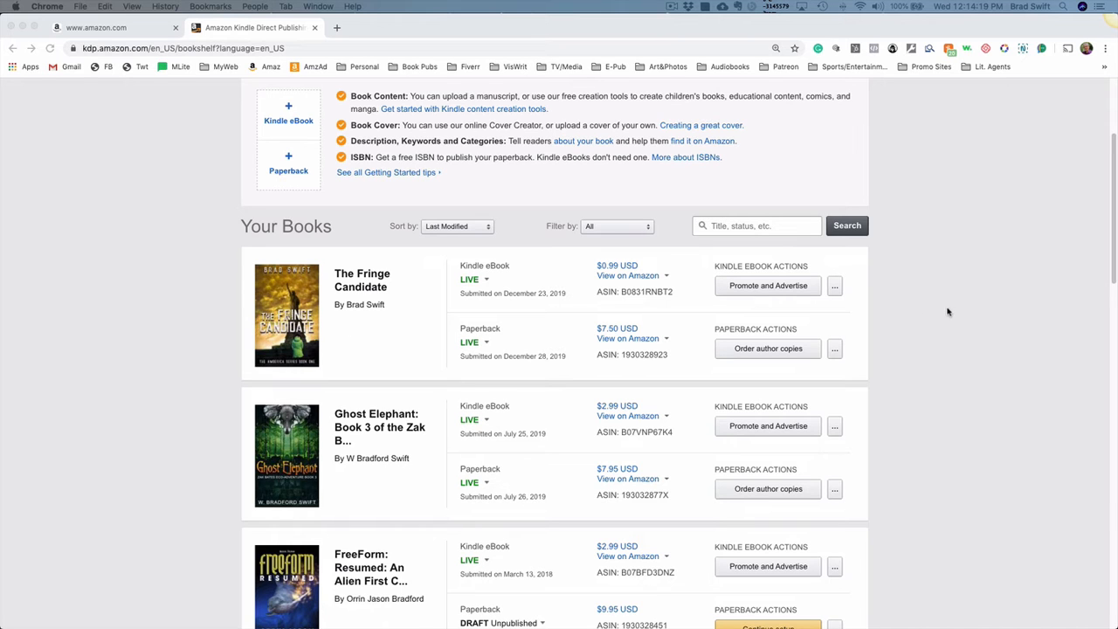
pyautogui.scroll(-2, 928, 332)
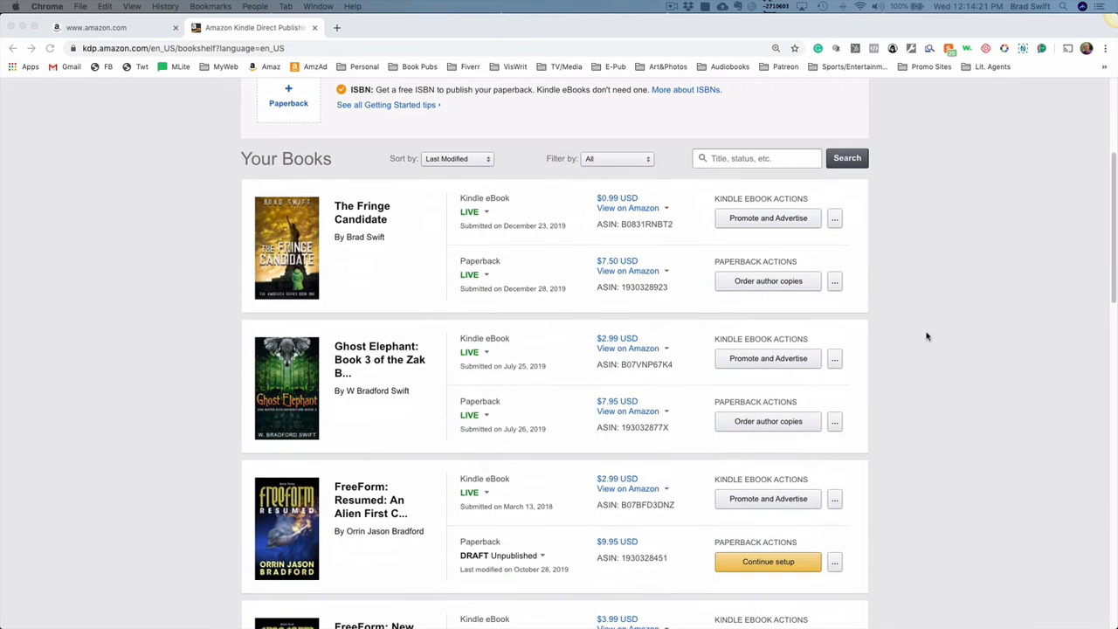
pyautogui.scroll(-2, 928, 336)
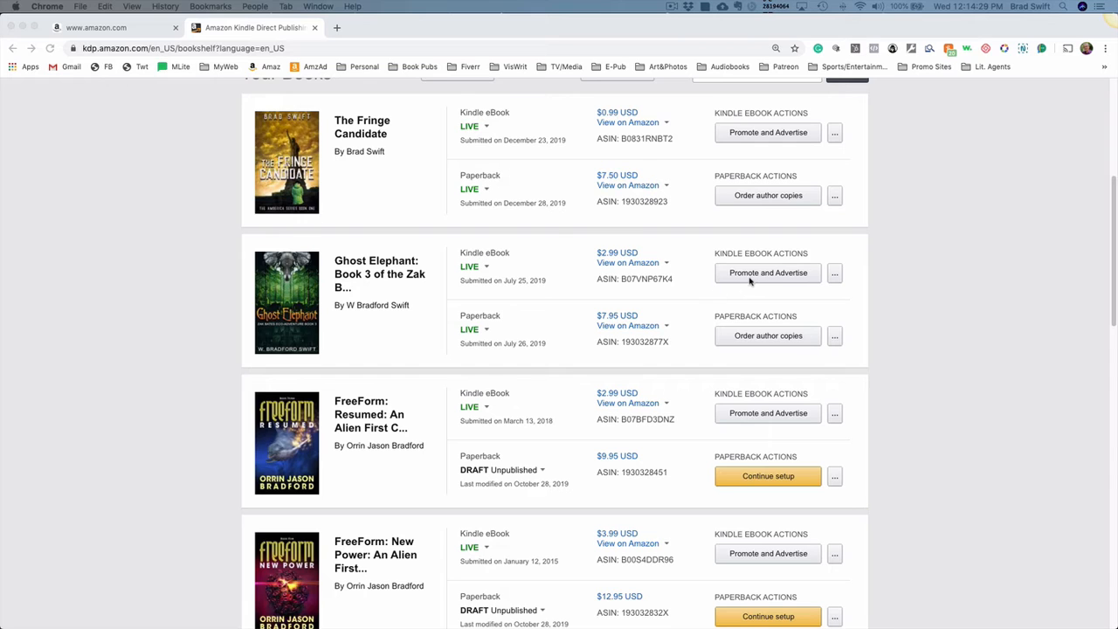
pyautogui.click(834, 276)
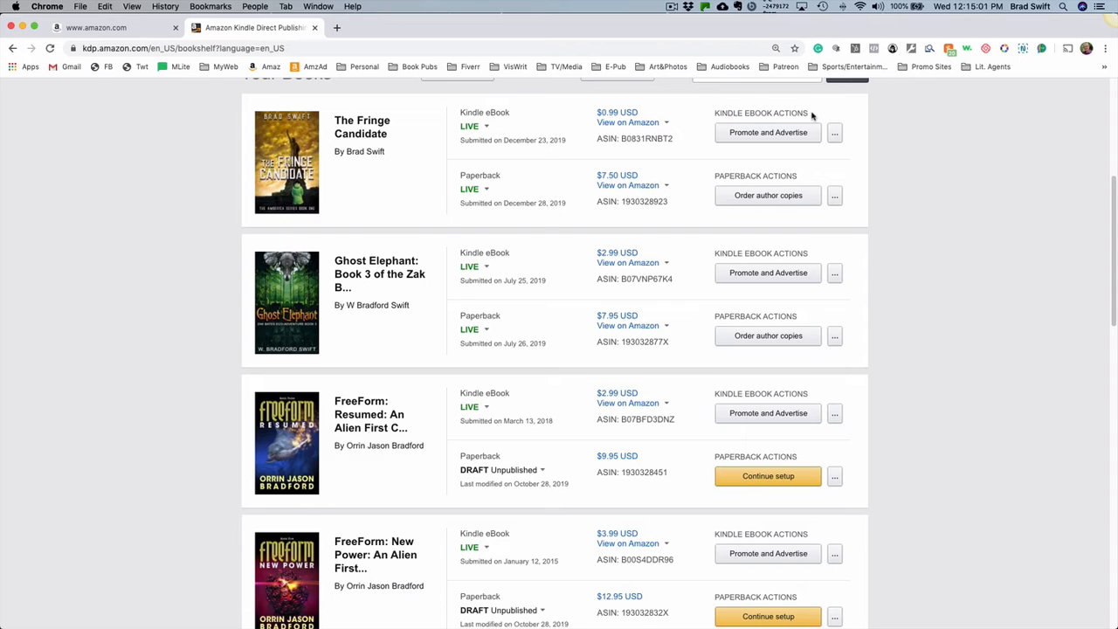
pyautogui.click(834, 132)
pyautogui.click(834, 194)
pyautogui.click(834, 336)
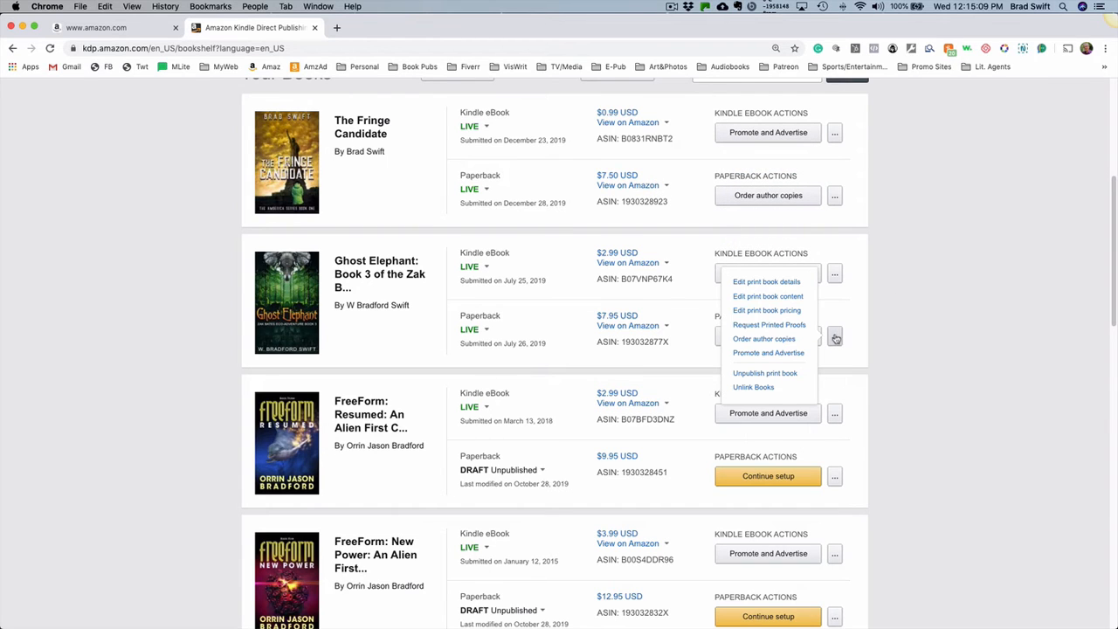
pyautogui.click(885, 351)
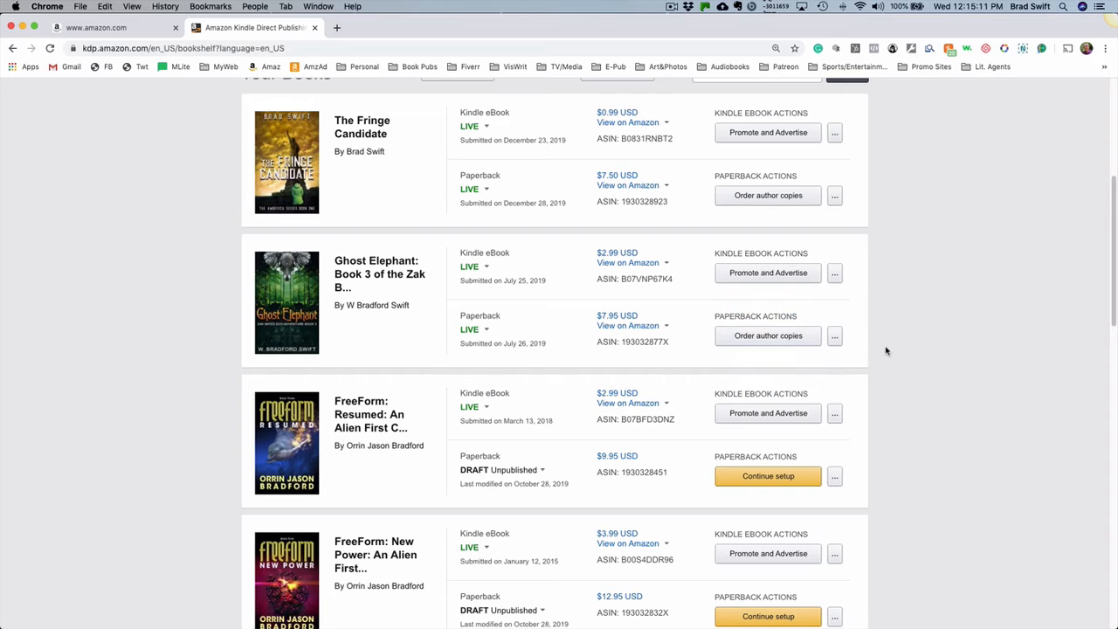
# - Open the eBook details of Ghost Elephant for editing
pyautogui.click(834, 274)
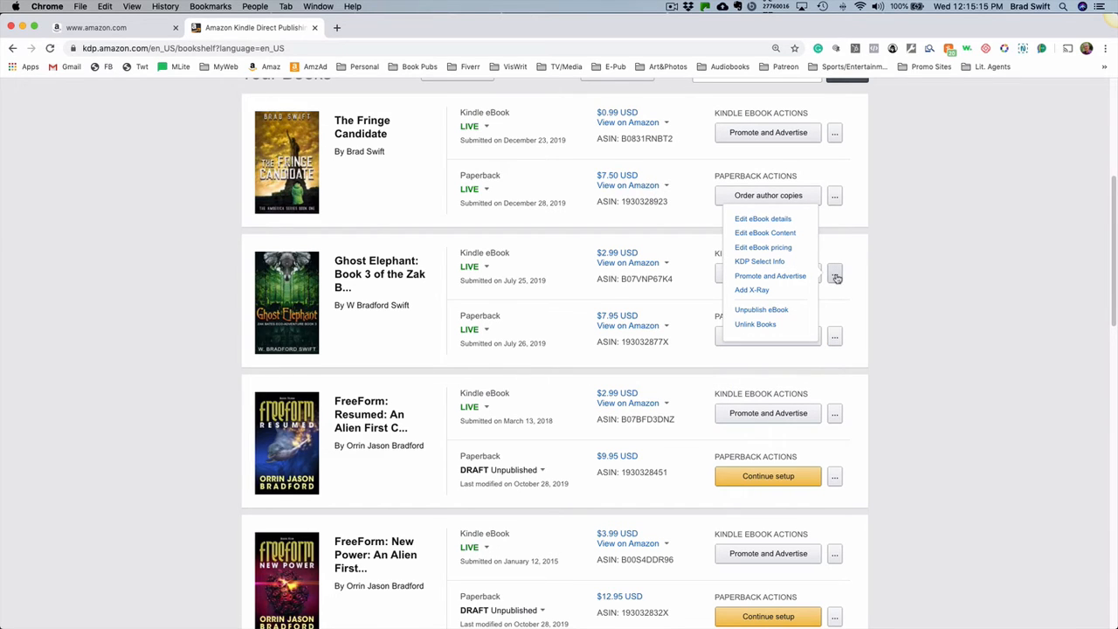
pyautogui.click(763, 220)
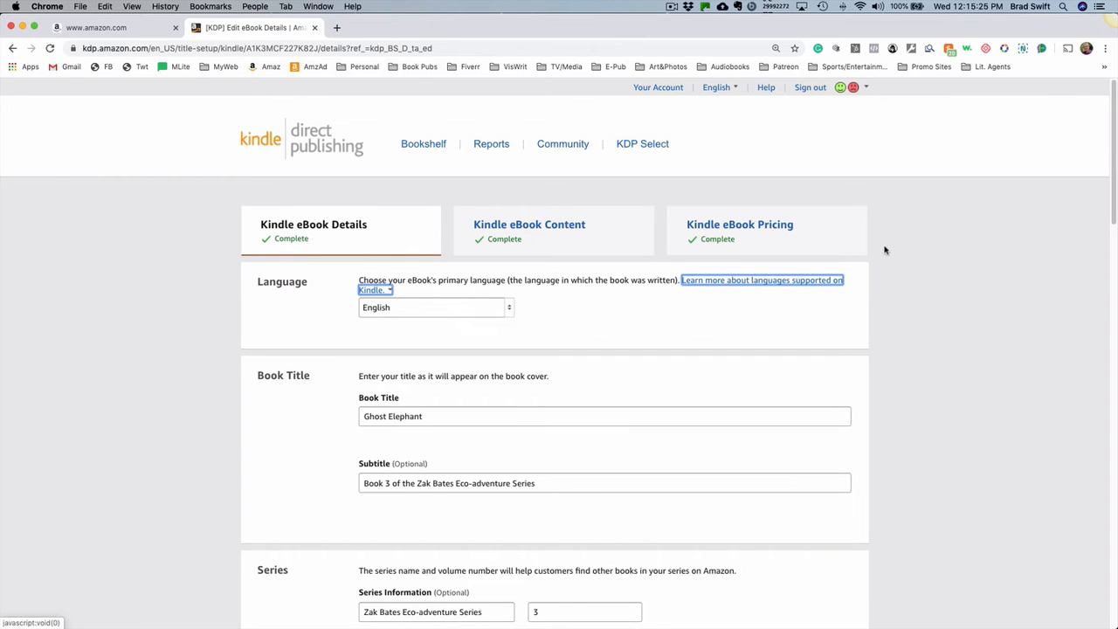
pyautogui.scroll(-2, 883, 251)
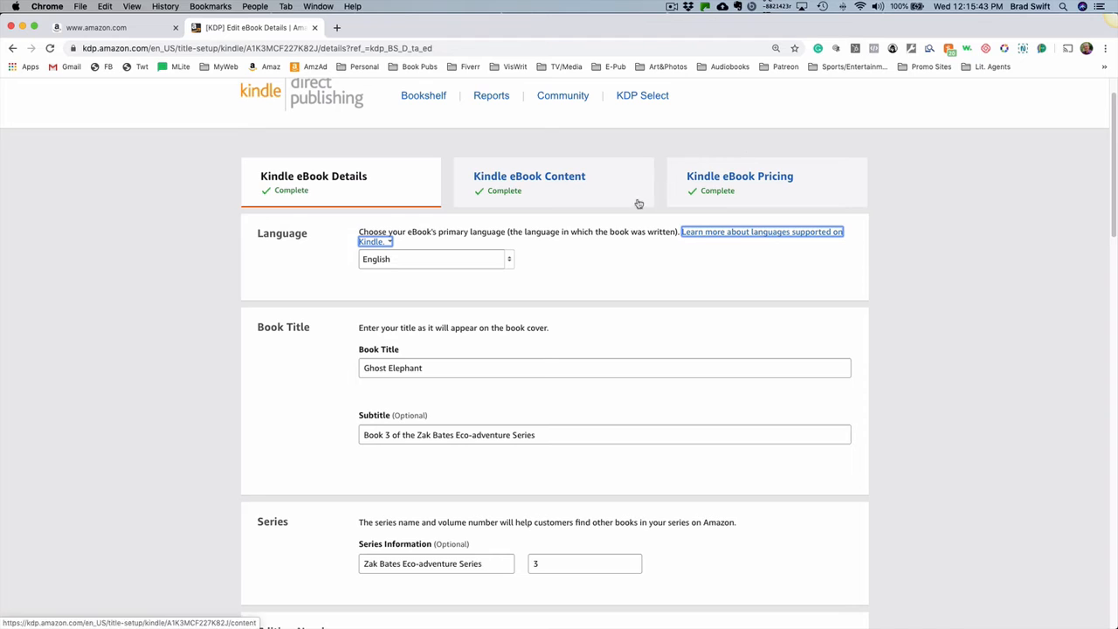
# - View the available primary languages for the eBook and leave the list without choosing another
pyautogui.click(508, 261)
pyautogui.click(509, 262)
pyautogui.click(508, 262)
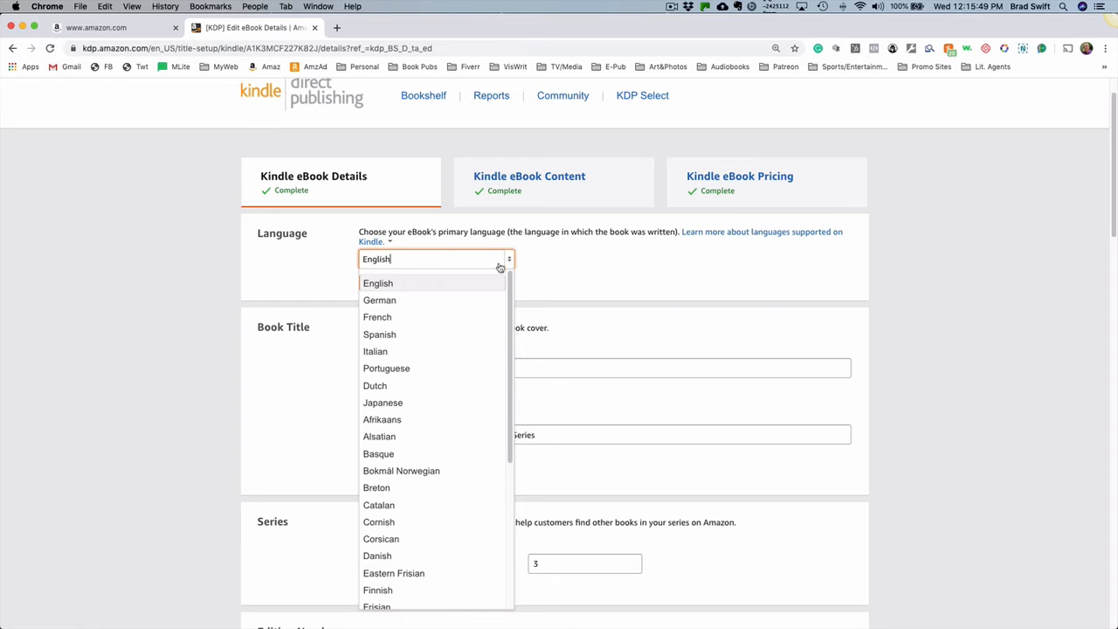
pyautogui.click(330, 271)
# - Review the eBook's title, subtitle, series information, edition number and primary author sections
pyautogui.scroll(-2, 638, 329)
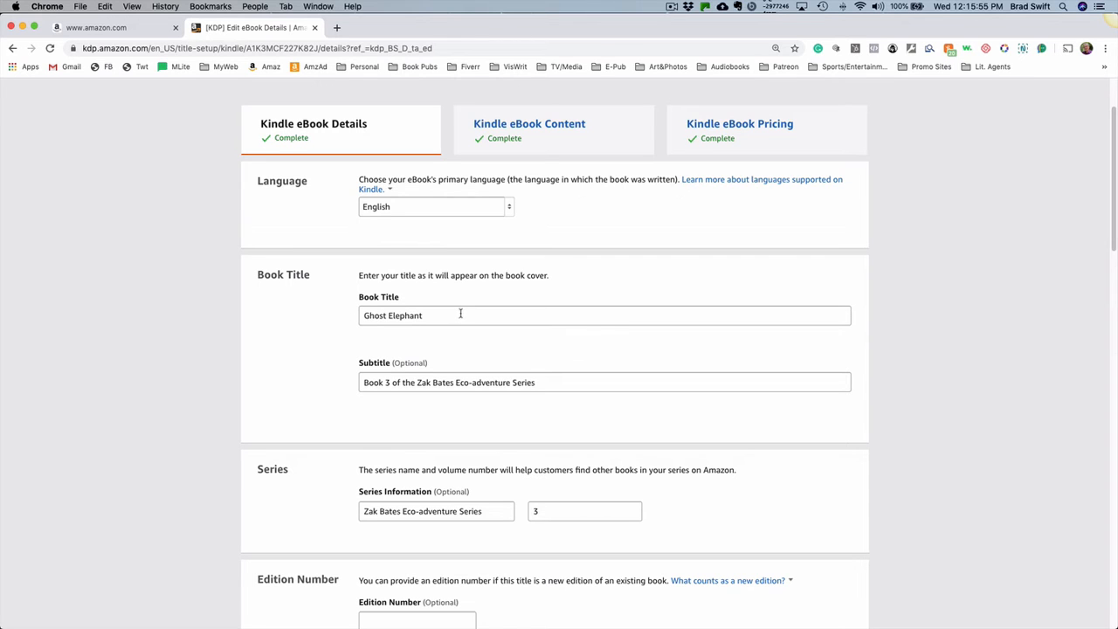
pyautogui.scroll(-1, 461, 317)
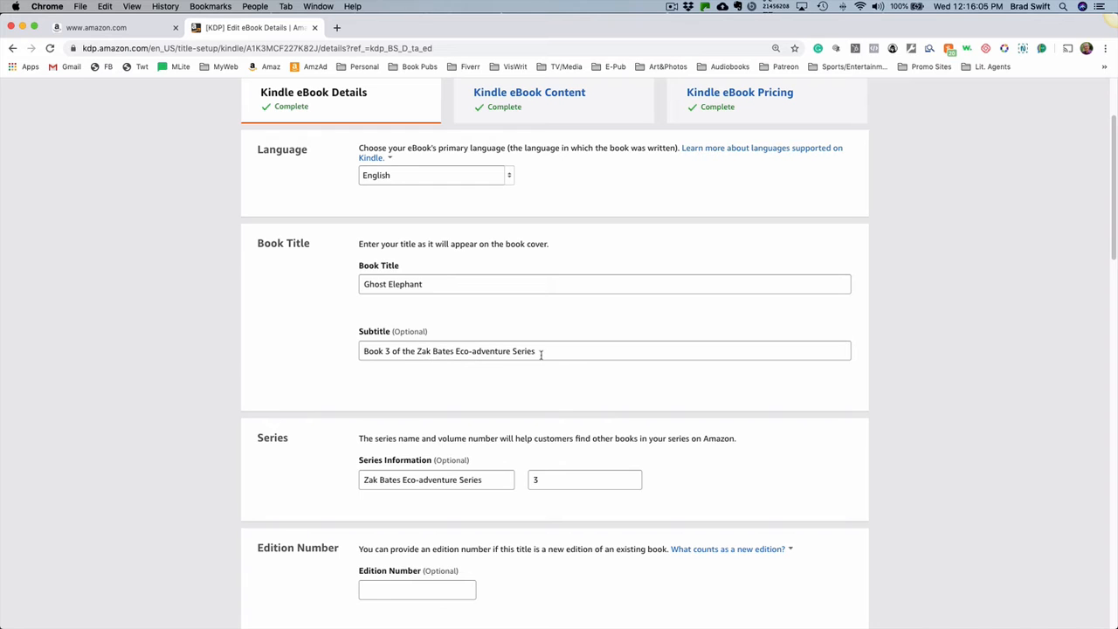
pyautogui.scroll(-2, 784, 322)
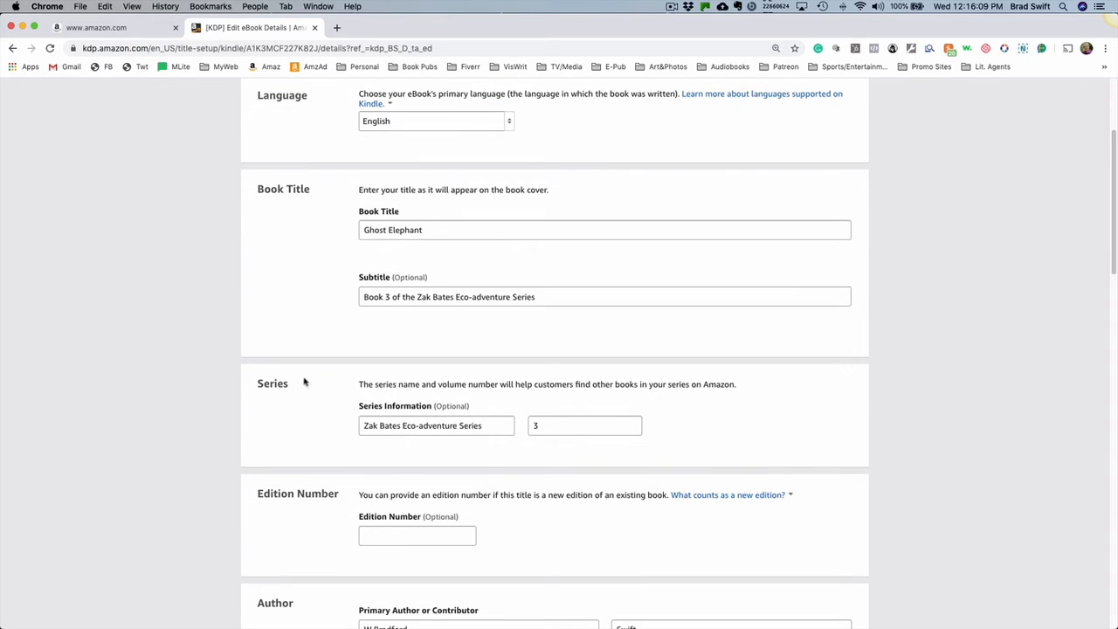
pyautogui.scroll(-2, 304, 381)
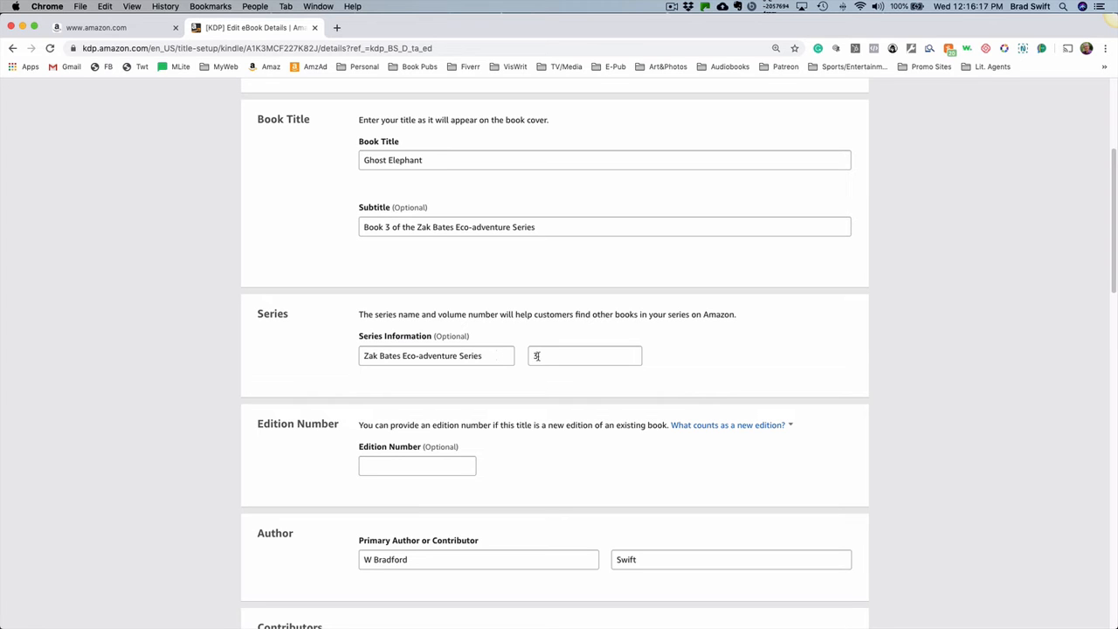
pyautogui.scroll(-3, 757, 325)
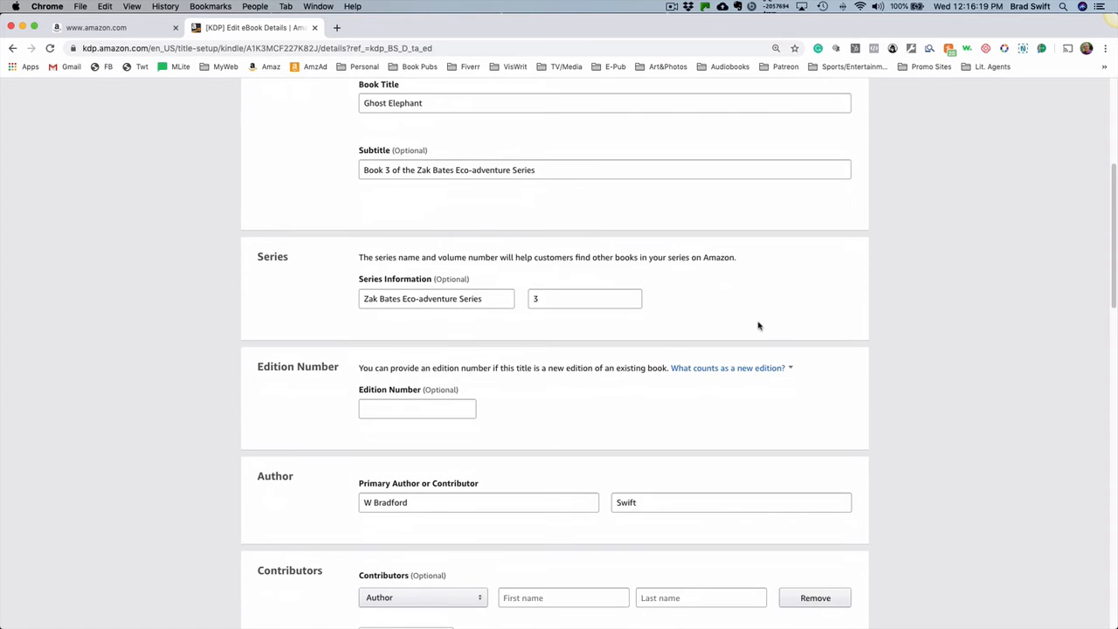
pyautogui.scroll(-1, 751, 330)
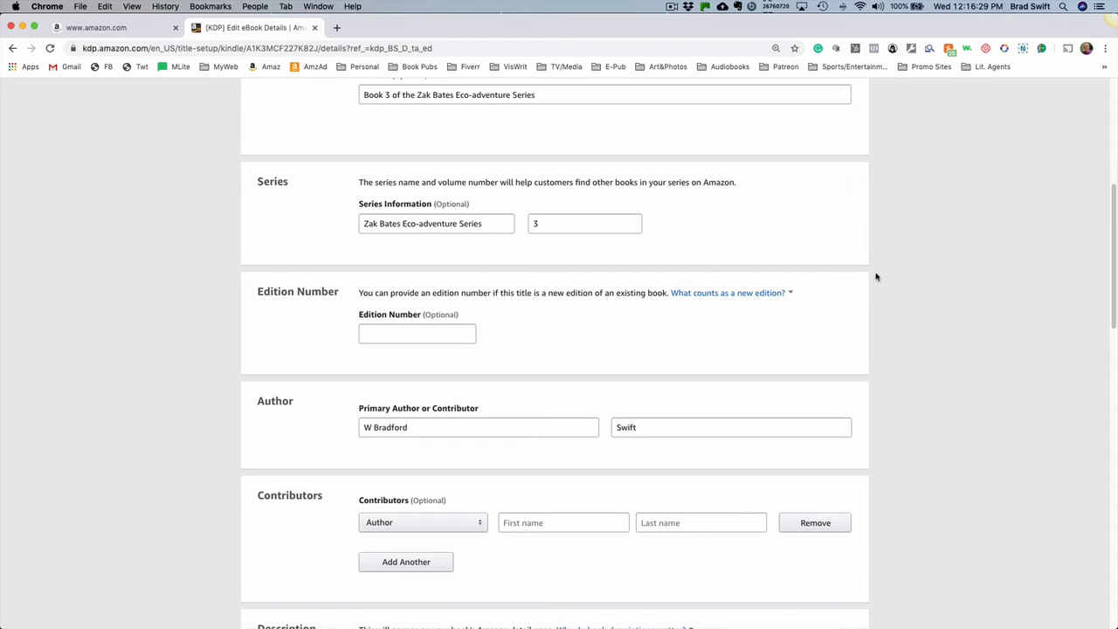
pyautogui.scroll(-2, 877, 270)
pyautogui.scroll(-1, 878, 266)
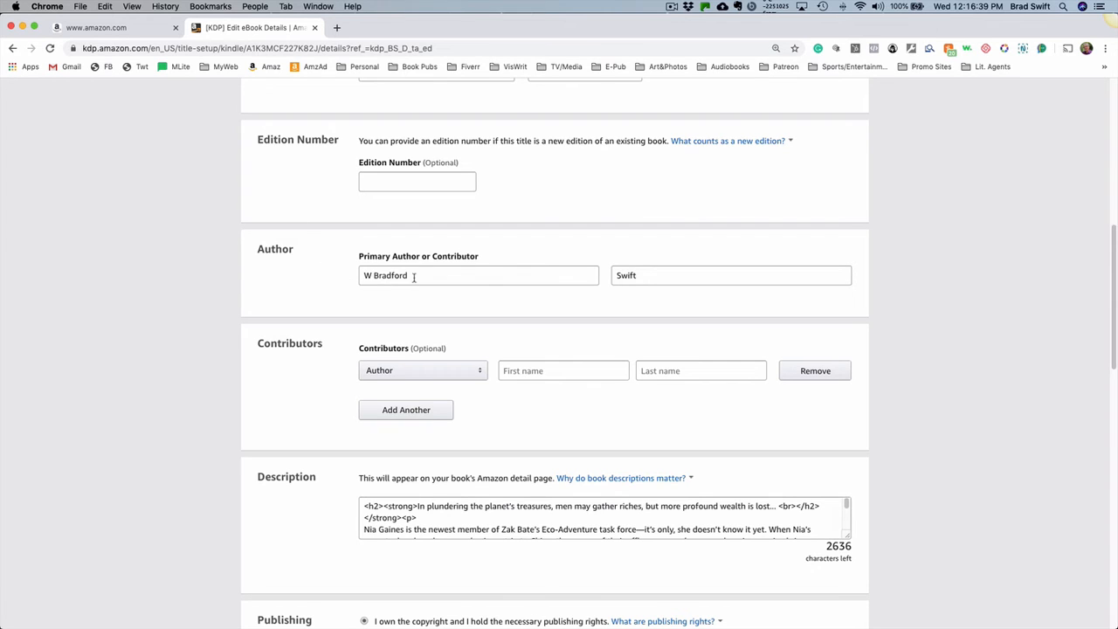
# - View the available contributor roles in the Contributors section without choosing a different one
pyautogui.scroll(-2, 936, 262)
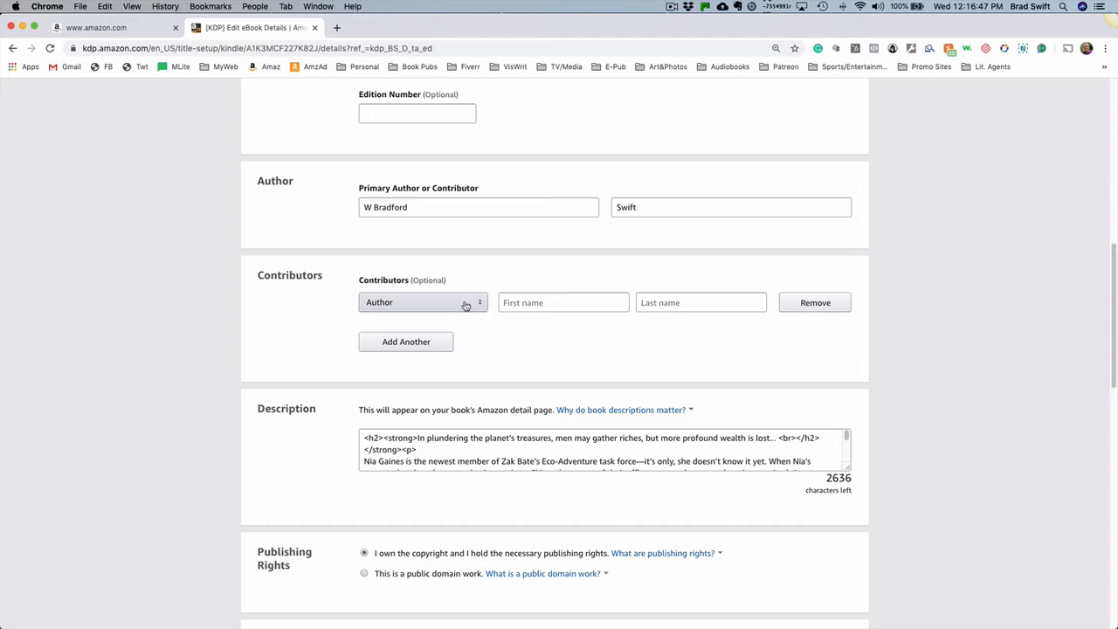
pyautogui.click(479, 305)
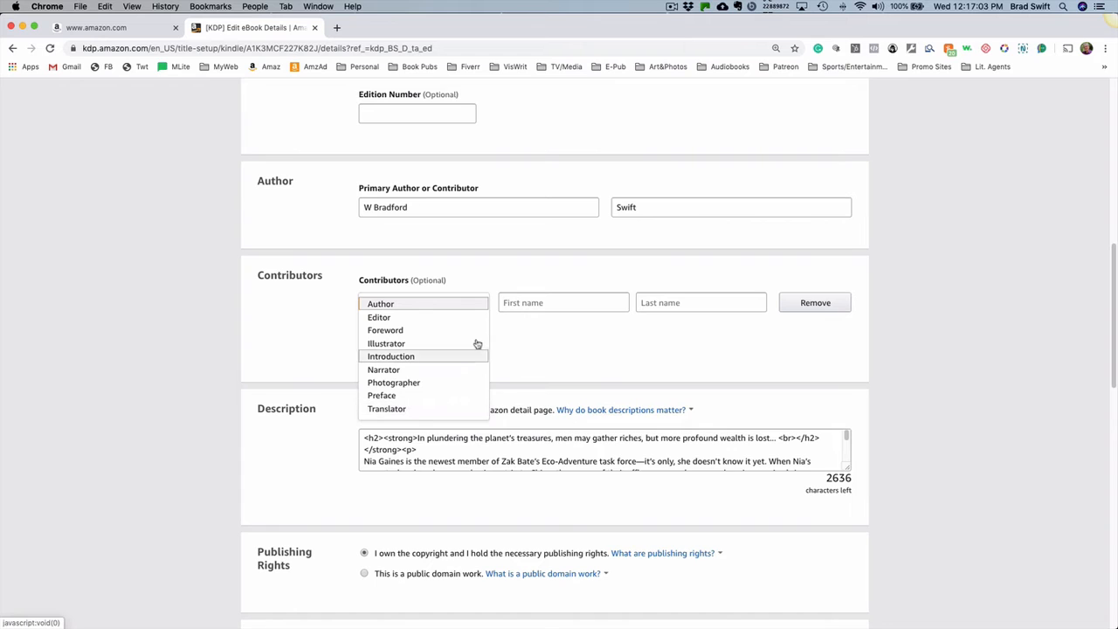
pyautogui.click(590, 348)
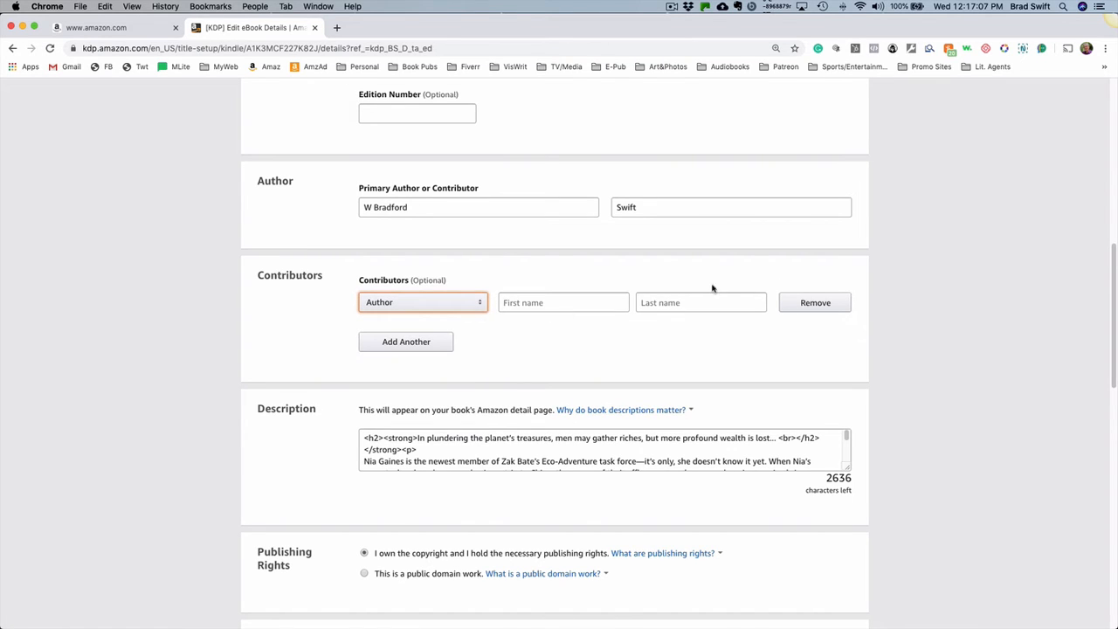
# - Enlarge the book's Description box until its entire text can be read
pyautogui.scroll(-1, 903, 303)
pyautogui.scroll(-5, 903, 302)
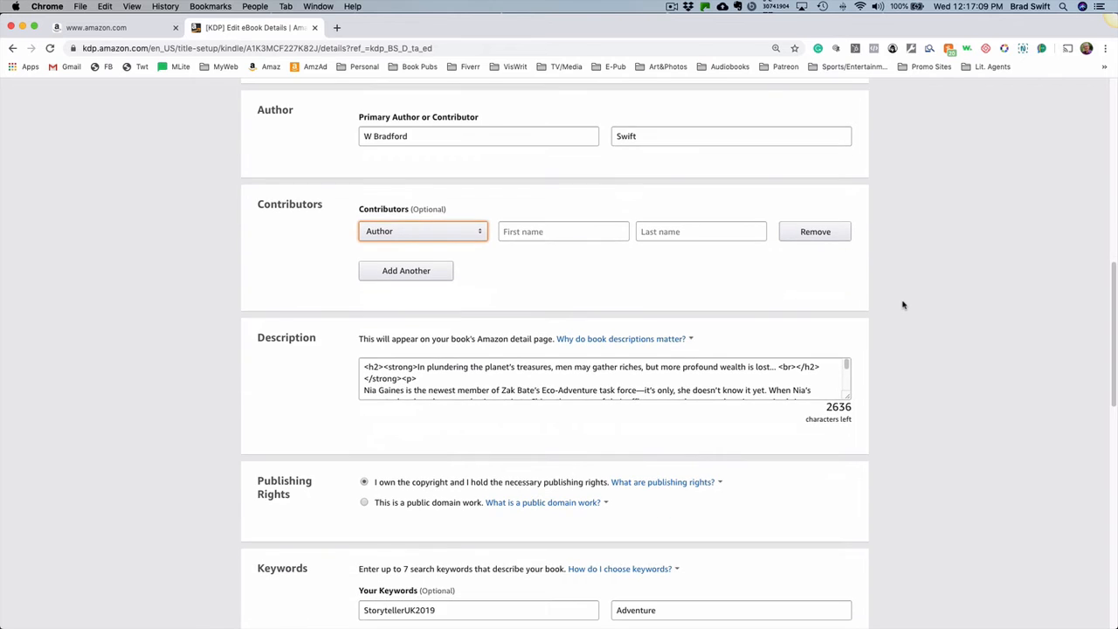
pyautogui.scroll(-3, 904, 307)
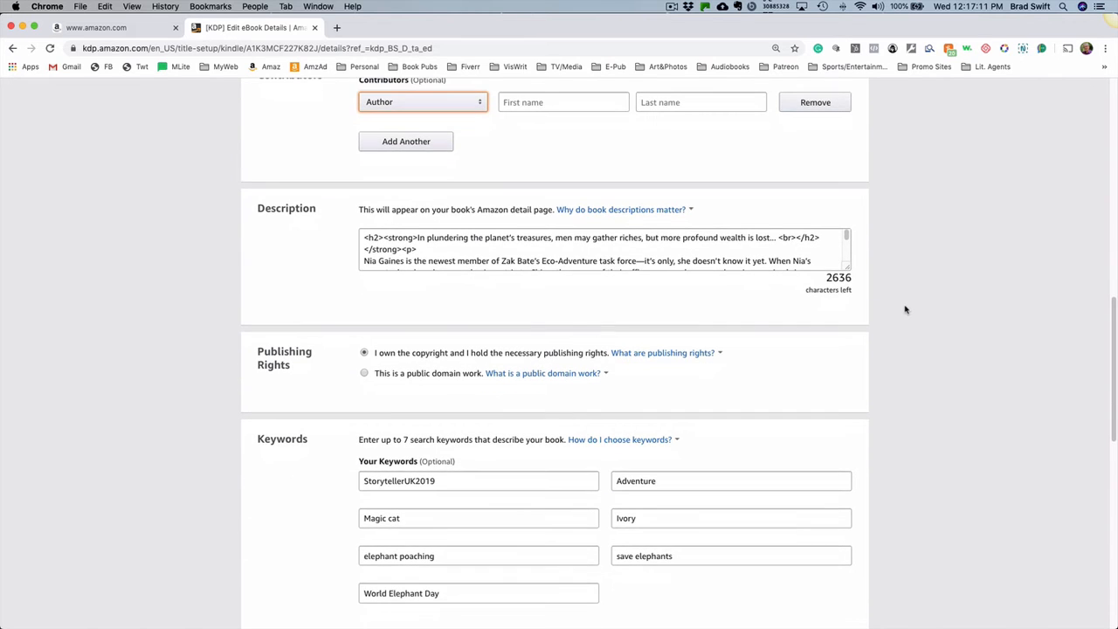
pyautogui.scroll(-1, 905, 311)
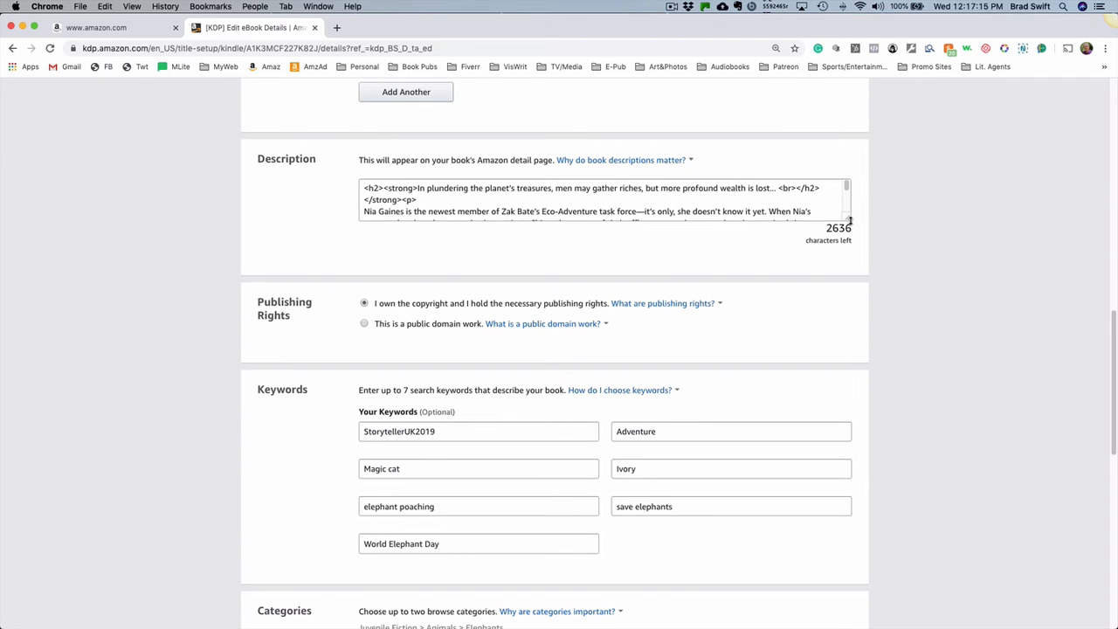
pyautogui.moveTo(848, 220); pyautogui.dragTo(923, 436)
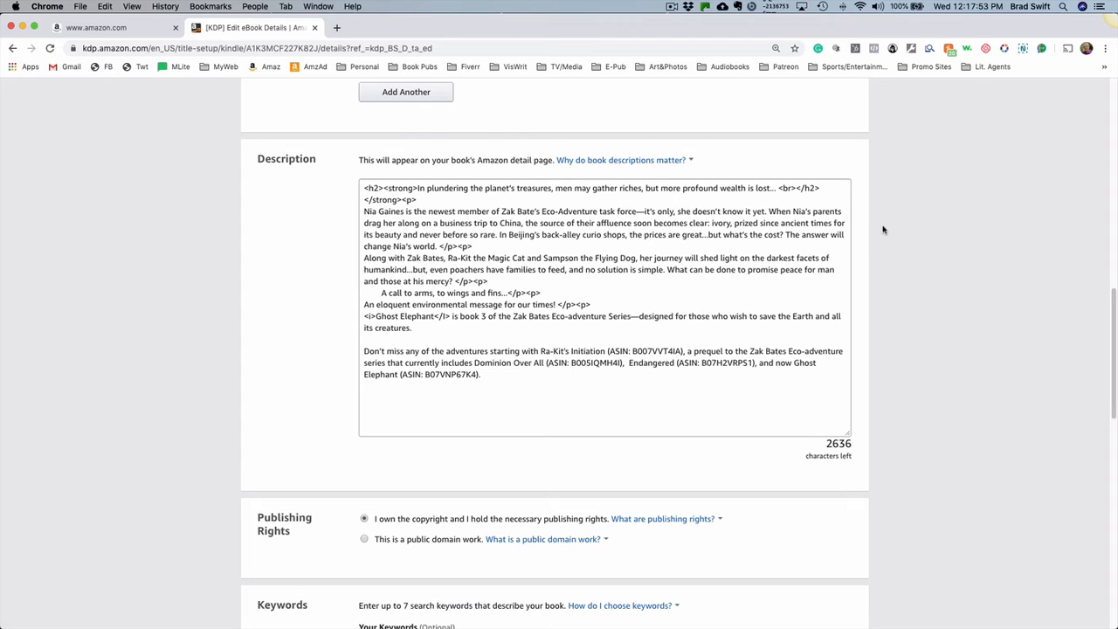
# - Replace the first of the book's seven search keywords with "cat fiction"
pyautogui.scroll(-1, 882, 229)
pyautogui.scroll(-5, 882, 234)
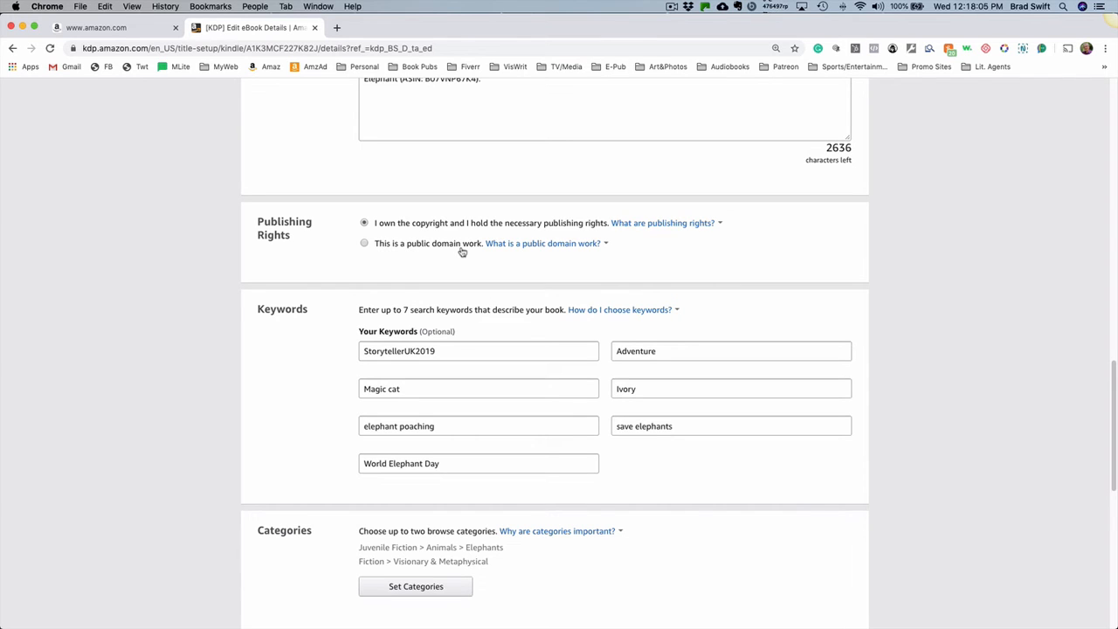
pyautogui.moveTo(606, 254)
pyautogui.scroll(-3, 892, 251)
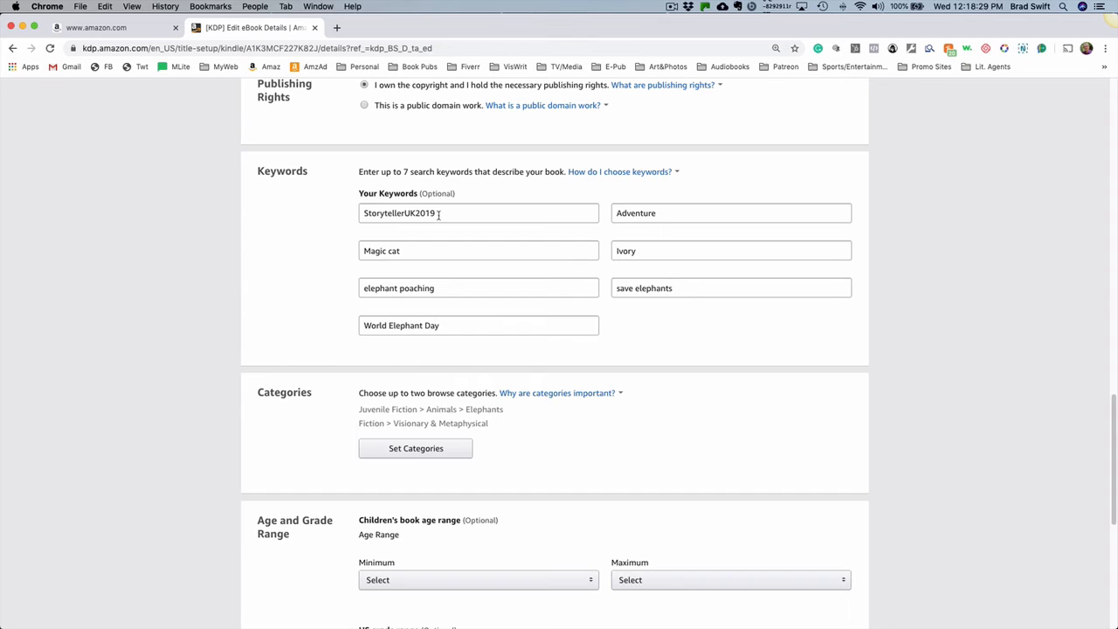
pyautogui.moveTo(438, 212); pyautogui.dragTo(353, 218)
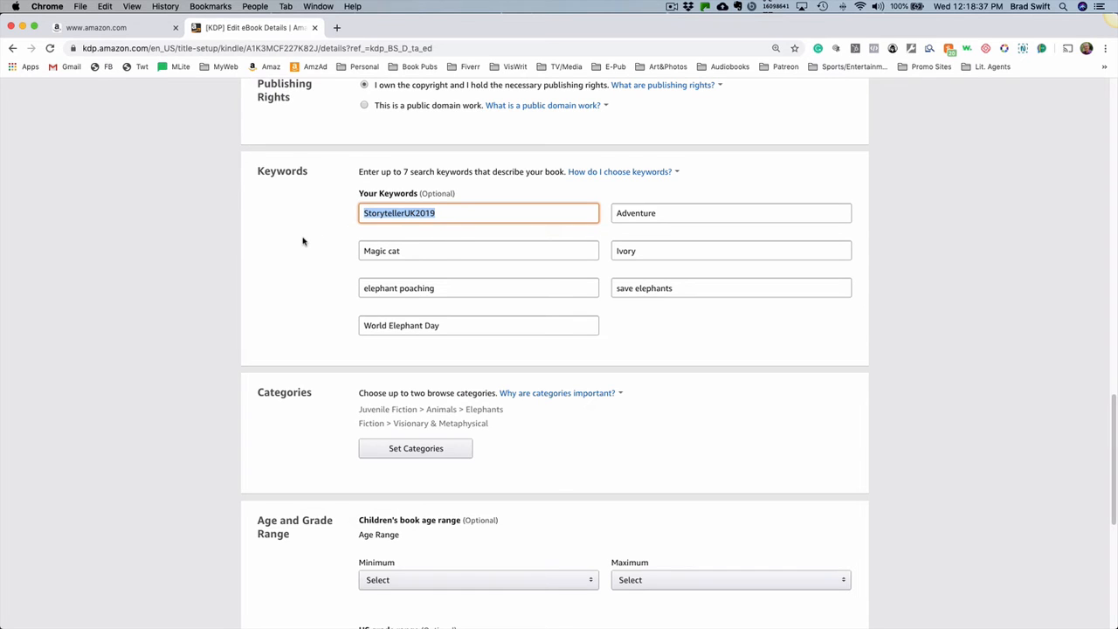
pyautogui.write('cat fic')
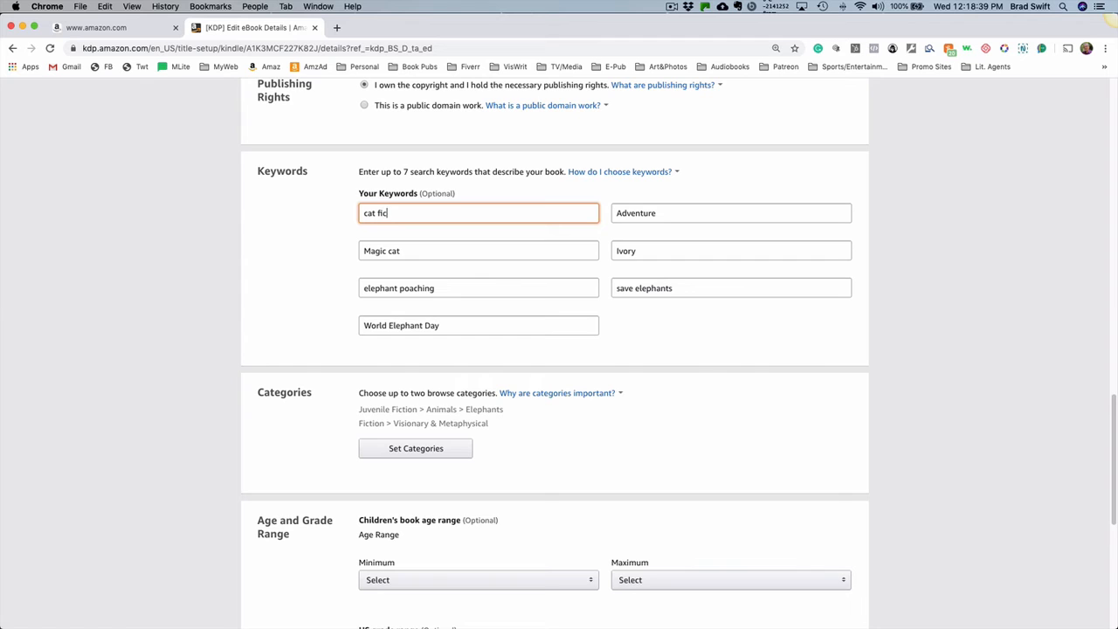
pyautogui.write('tion')
# - View the subcategories under Juvenile Fiction in the category chooser and close it without changing the selected categories
pyautogui.scroll(-2, 298, 271)
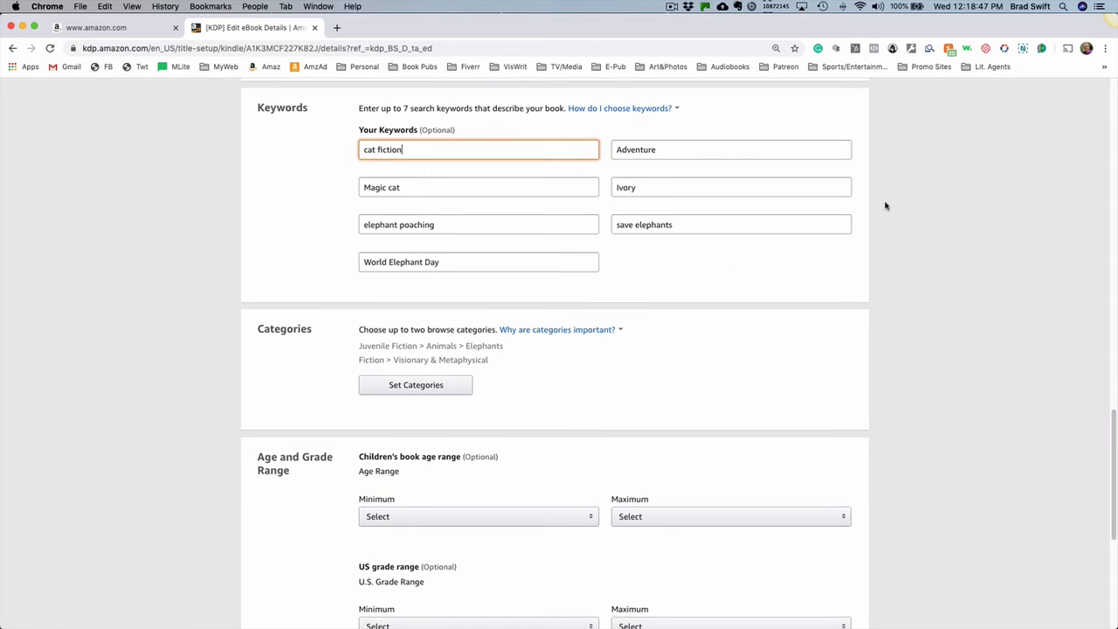
pyautogui.scroll(-3, 885, 205)
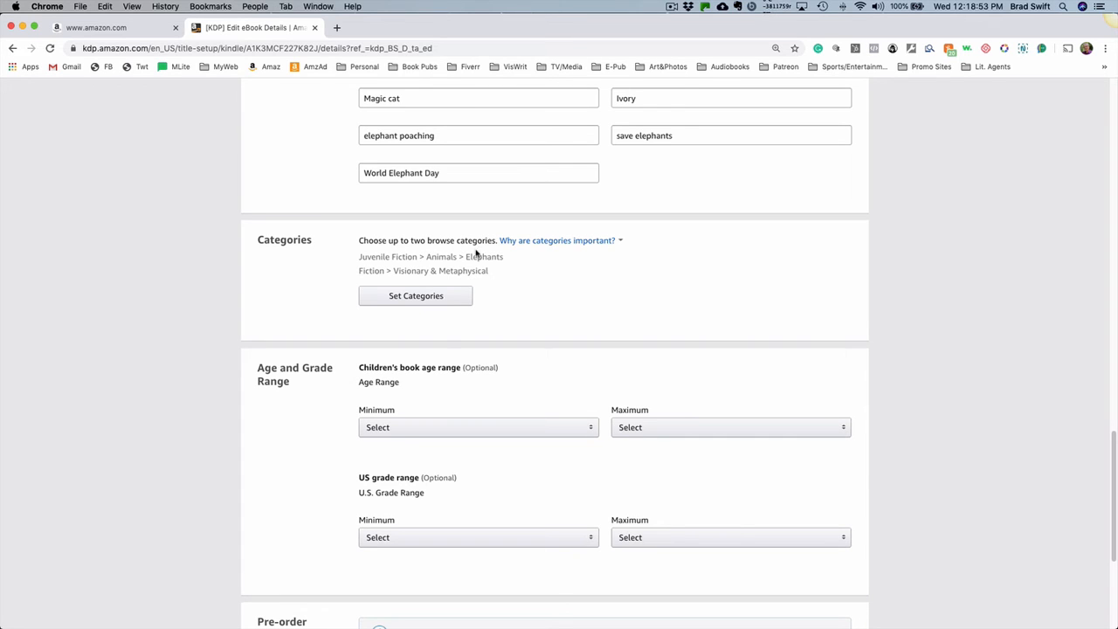
pyautogui.click(425, 300)
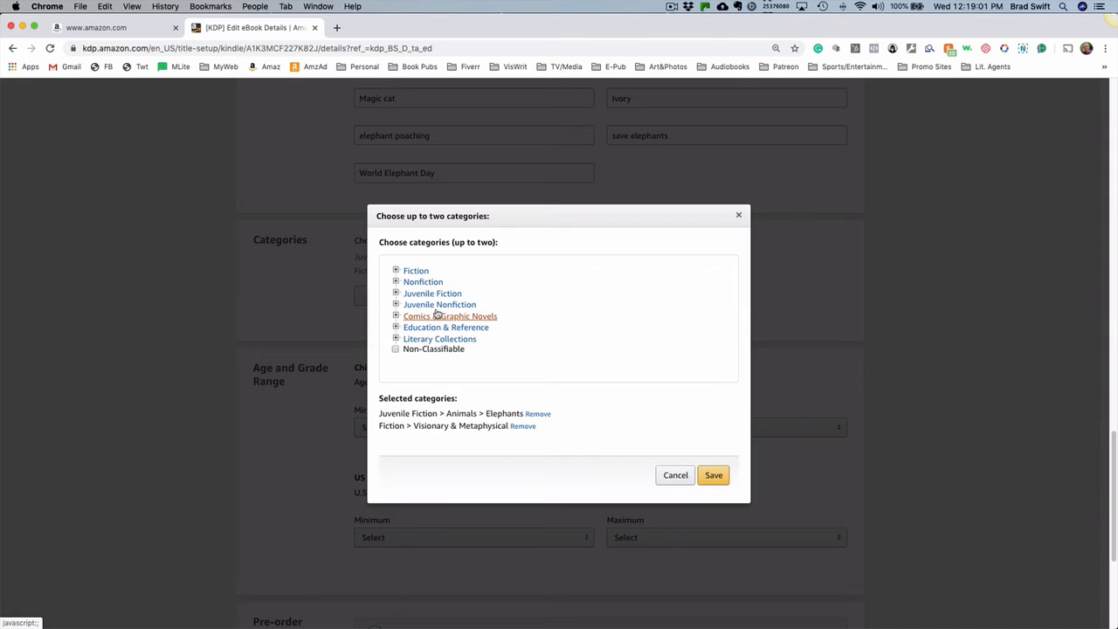
pyautogui.click(396, 294)
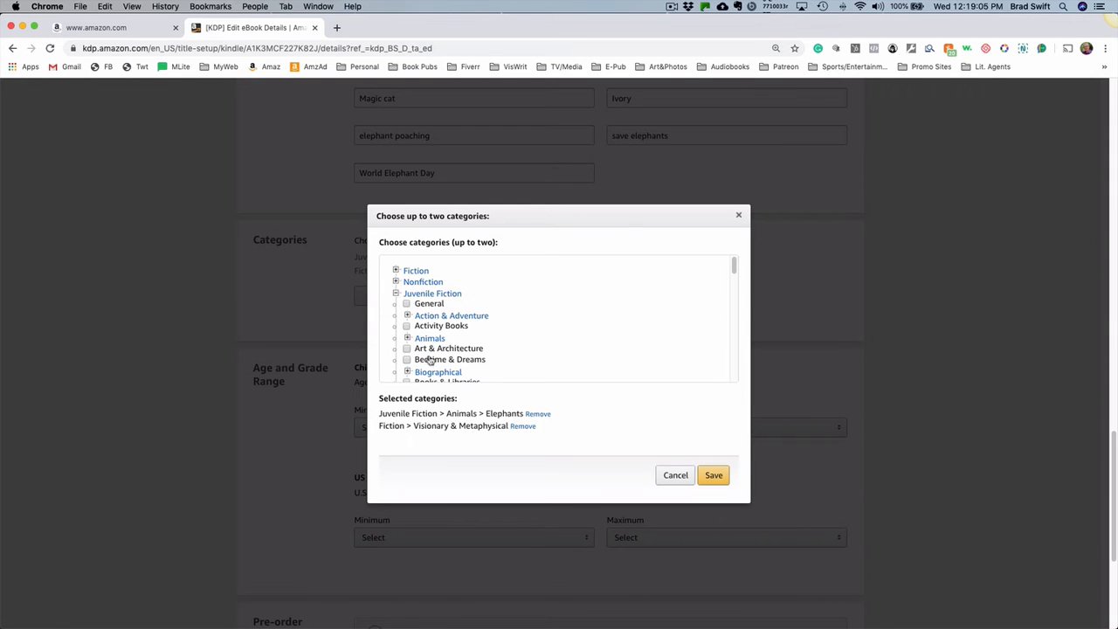
pyautogui.click(739, 216)
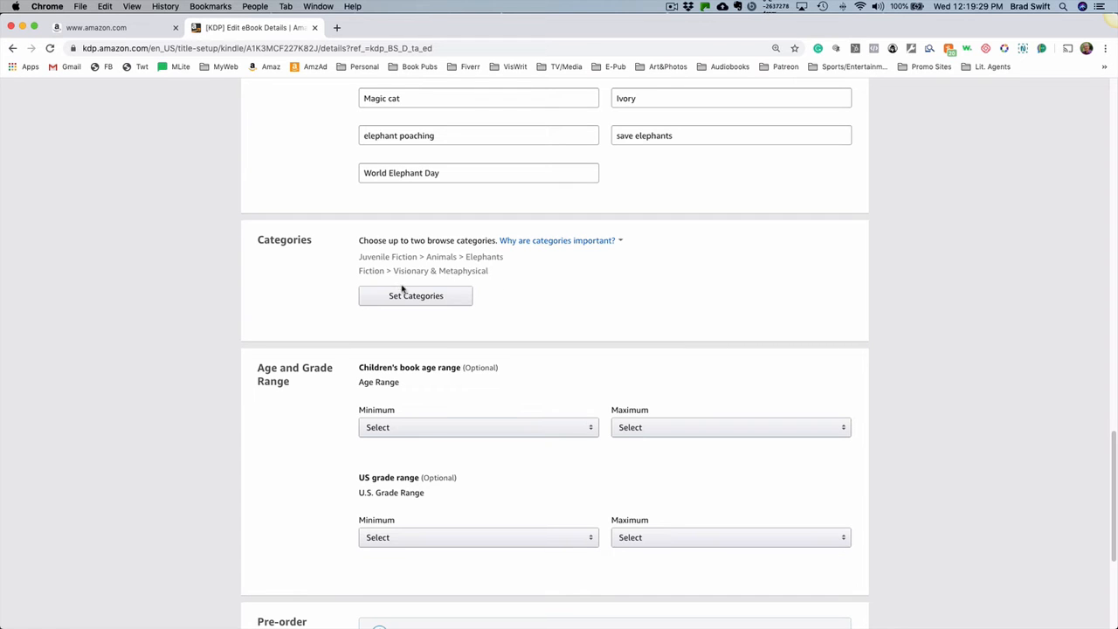
# - Review the age and grade range and pre-order sections, then save the eBook details and continue to the Content page
pyautogui.scroll(-3, 891, 272)
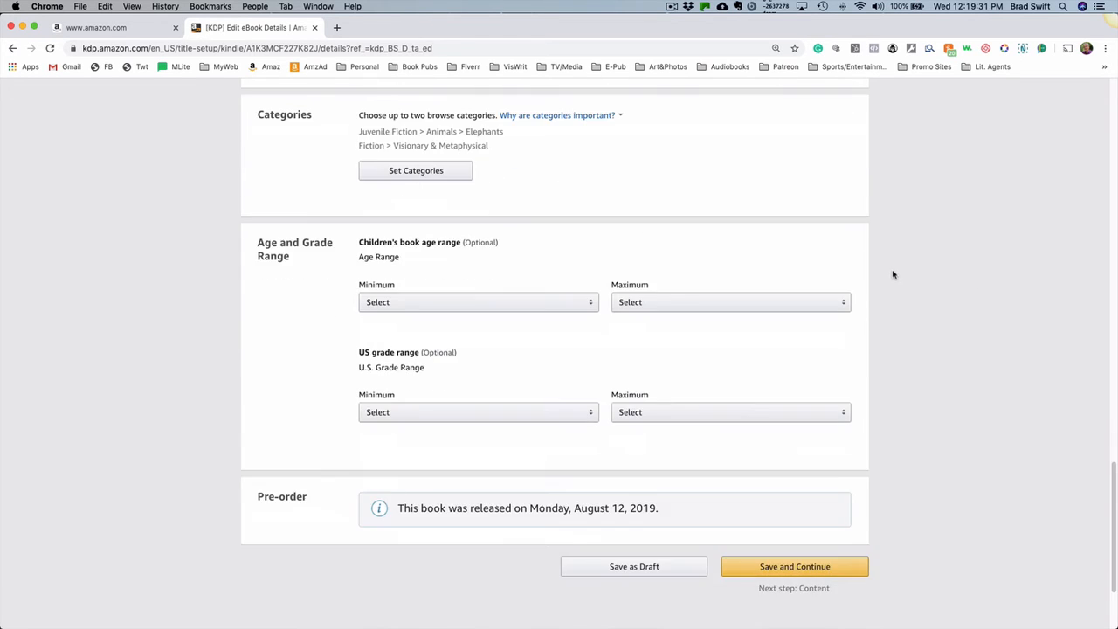
pyautogui.scroll(-1, 892, 274)
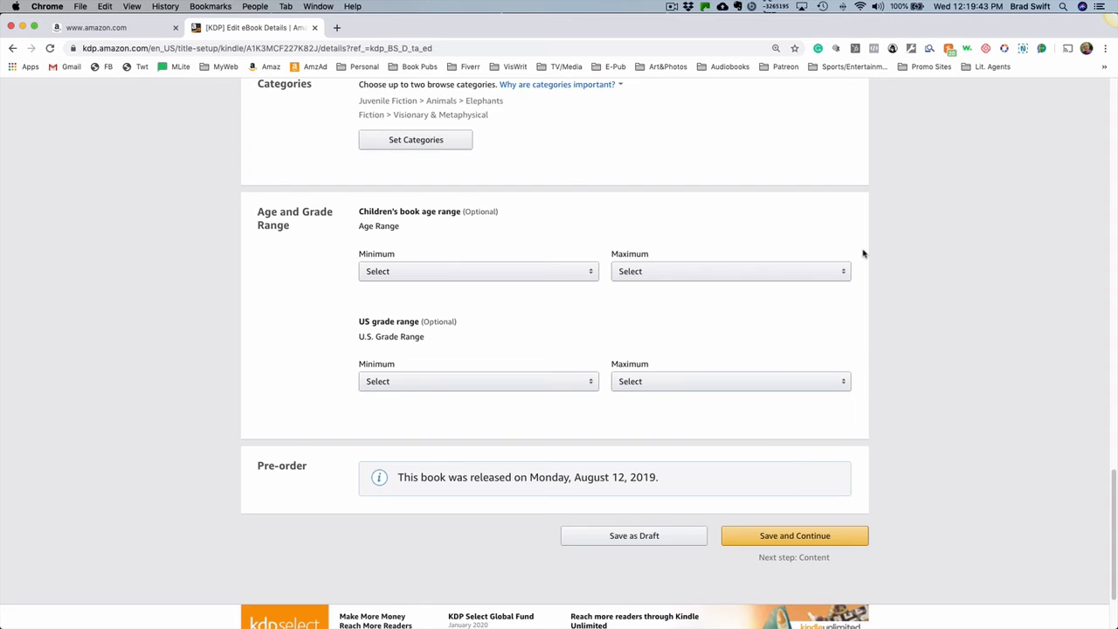
pyautogui.scroll(-3, 862, 257)
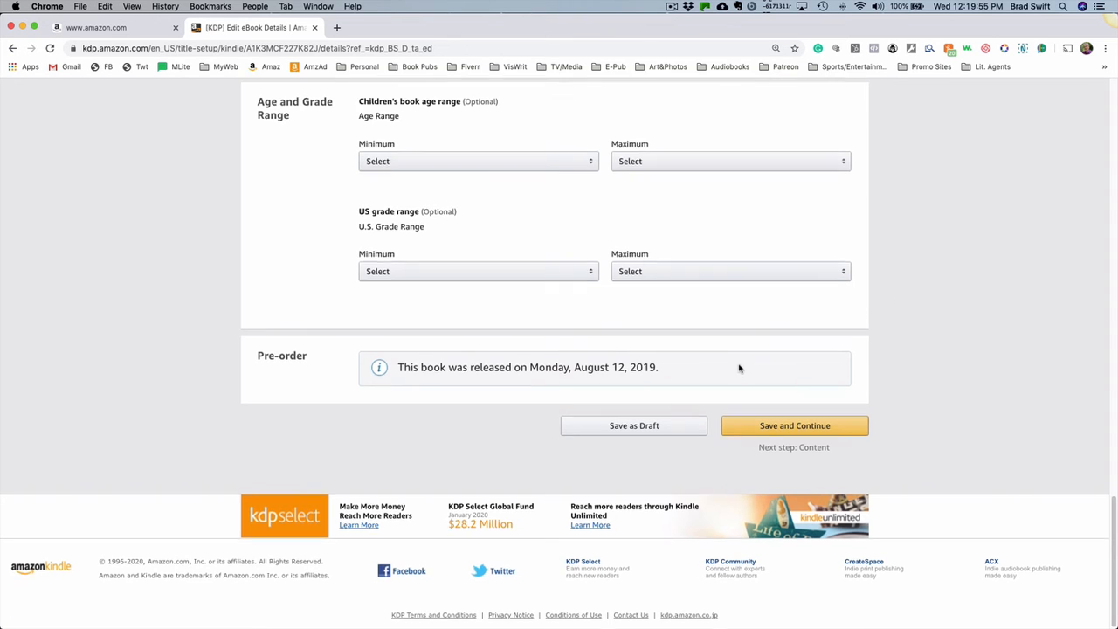
pyautogui.scroll(10, 739, 367)
pyautogui.scroll(5, 739, 367)
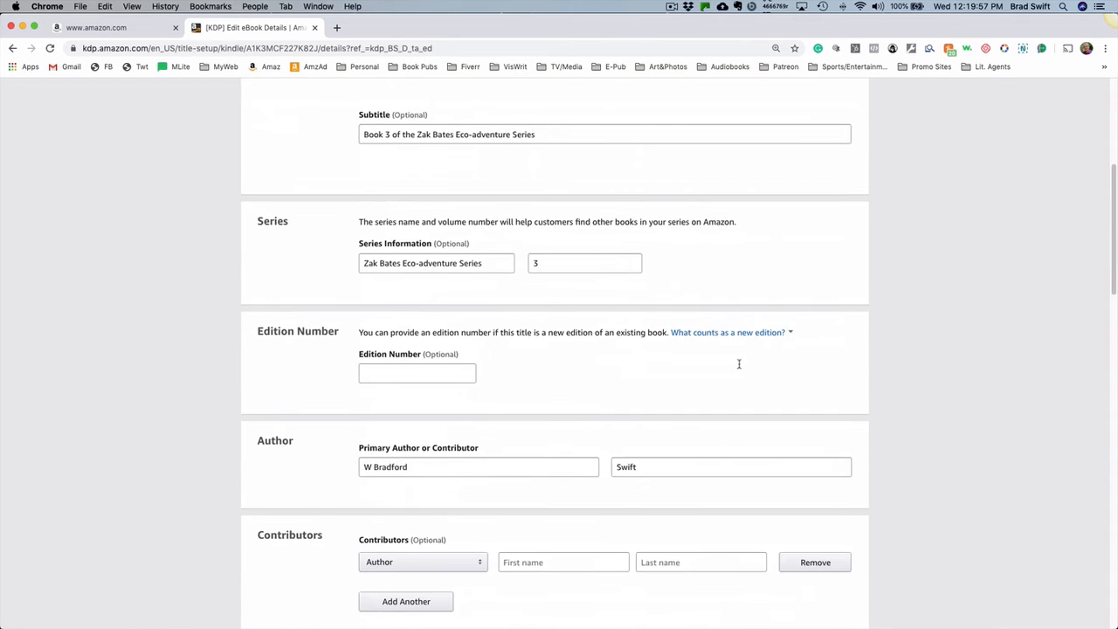
pyautogui.scroll(-10, 739, 367)
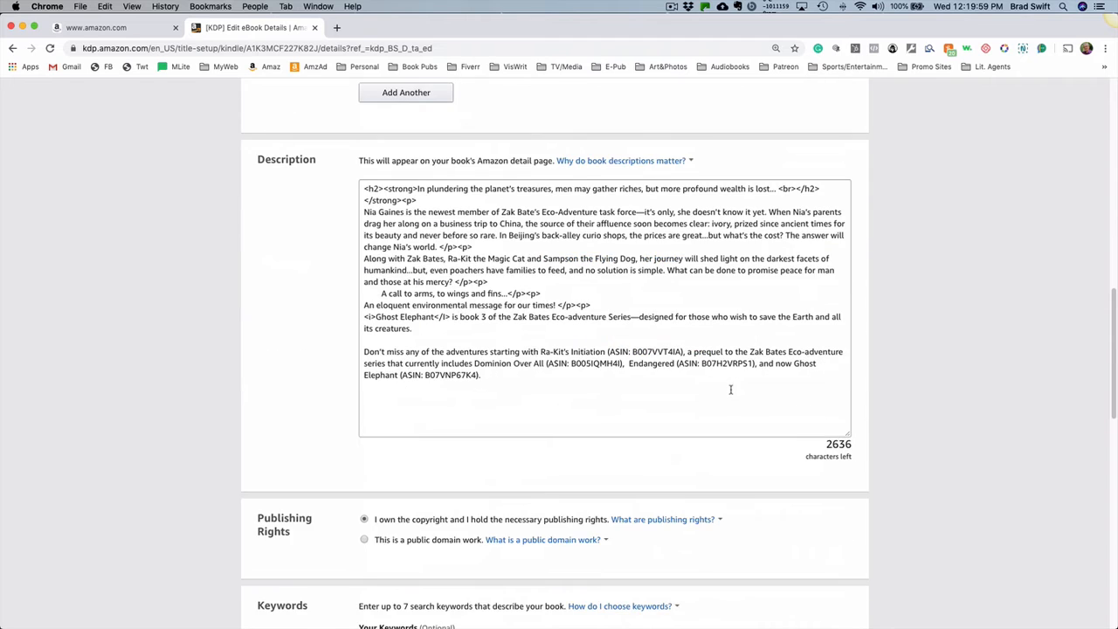
pyautogui.scroll(-6, 731, 395)
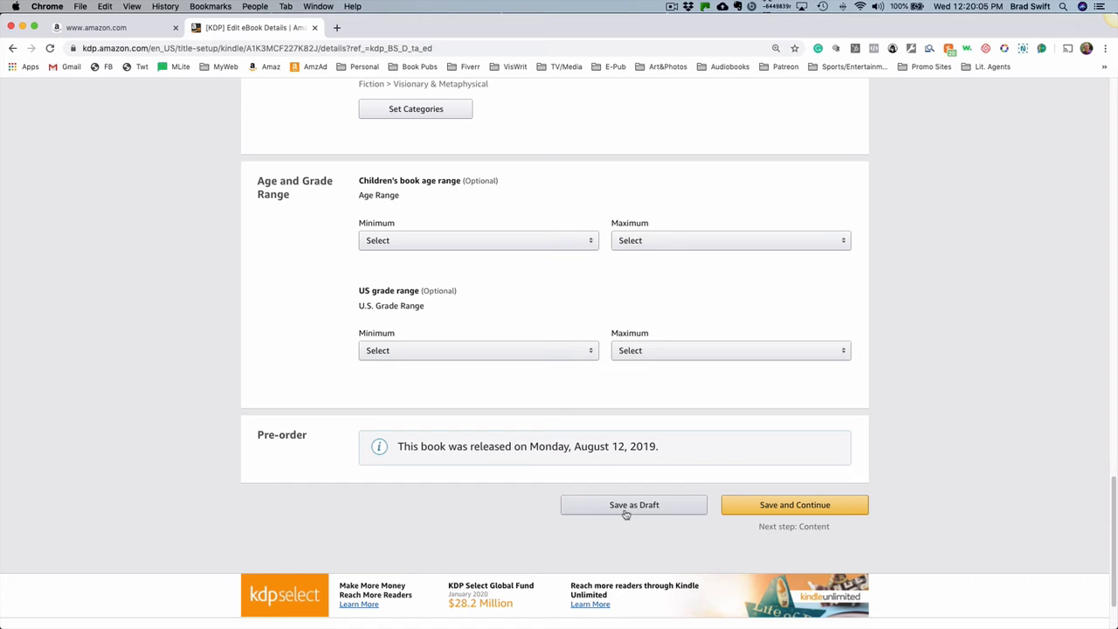
pyautogui.click(768, 505)
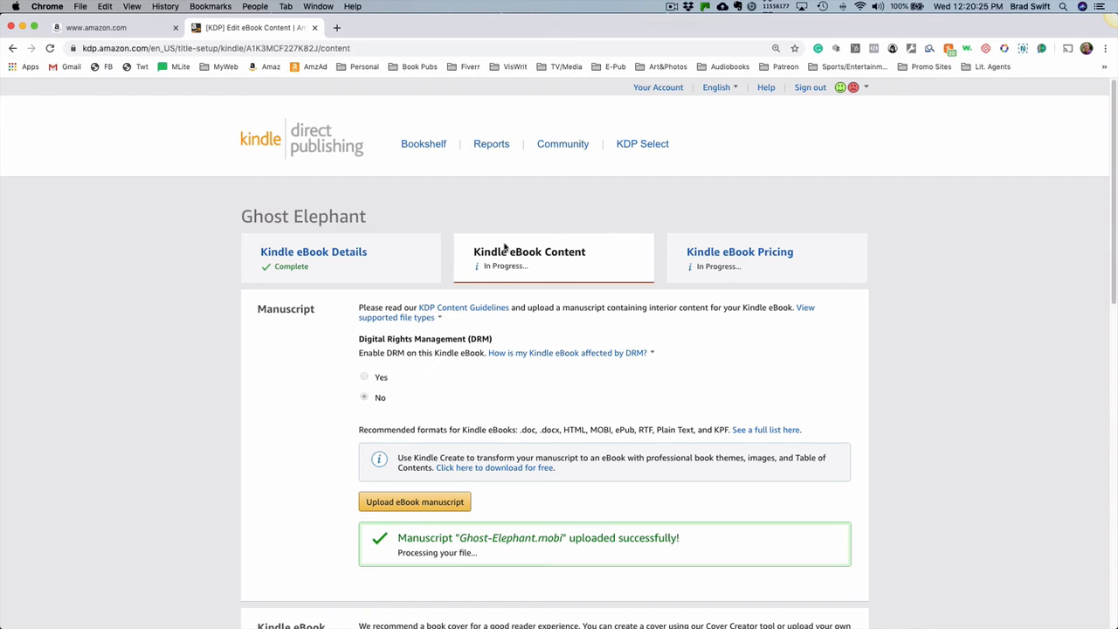
# - Review the Manuscript section's DRM setting, recommended file formats and manuscript upload option
pyautogui.scroll(-1, 910, 281)
pyautogui.scroll(-5, 910, 281)
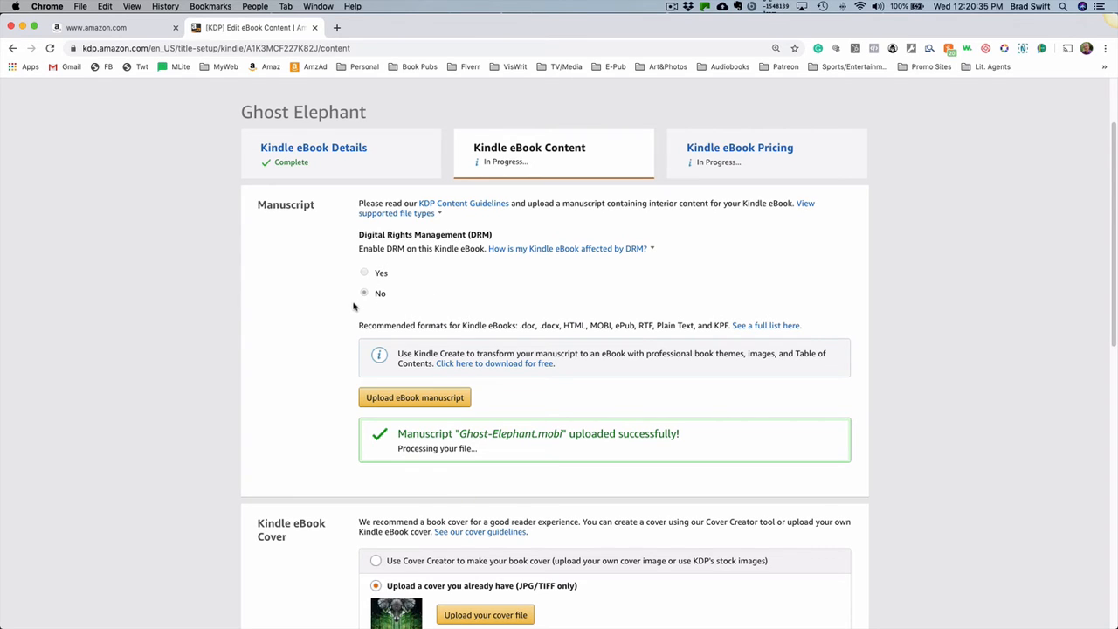
pyautogui.scroll(-1, 308, 315)
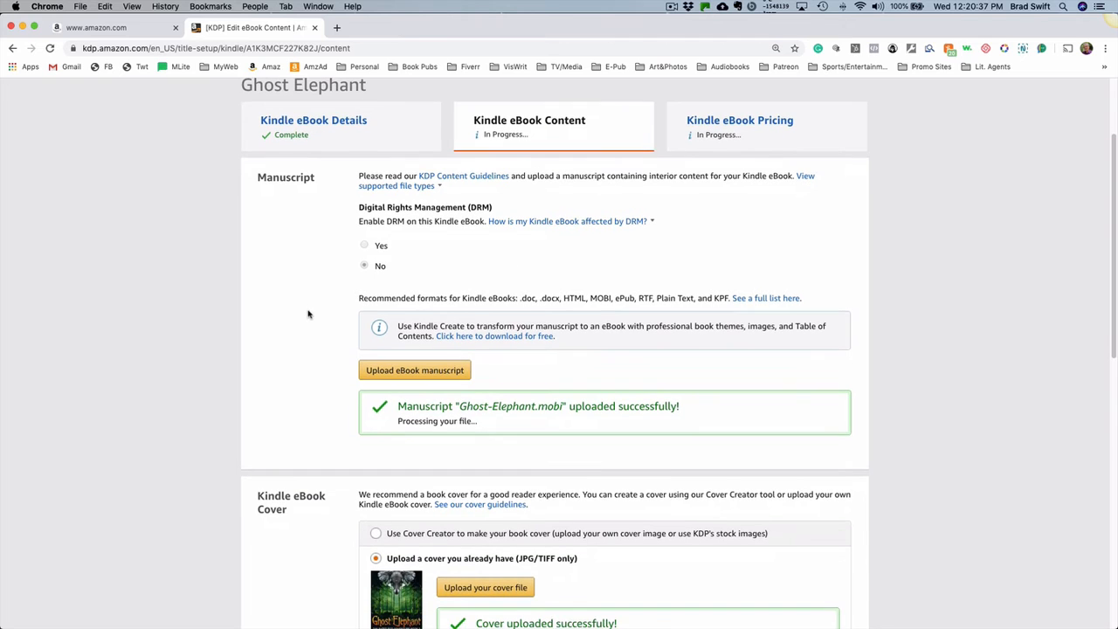
pyautogui.scroll(-1, 308, 315)
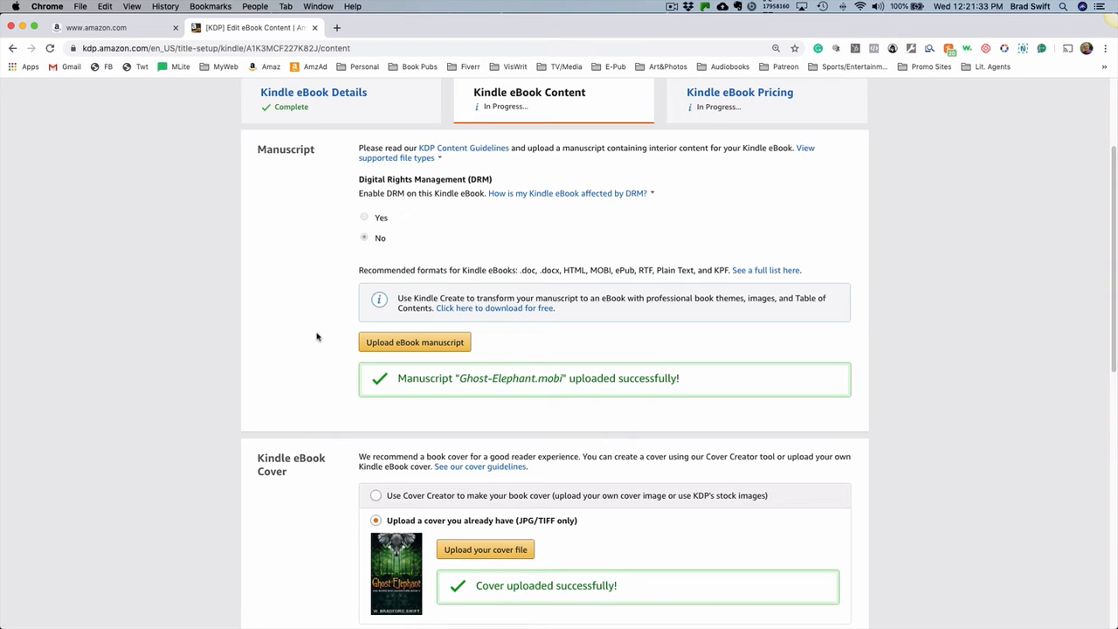
pyautogui.scroll(-3, 317, 337)
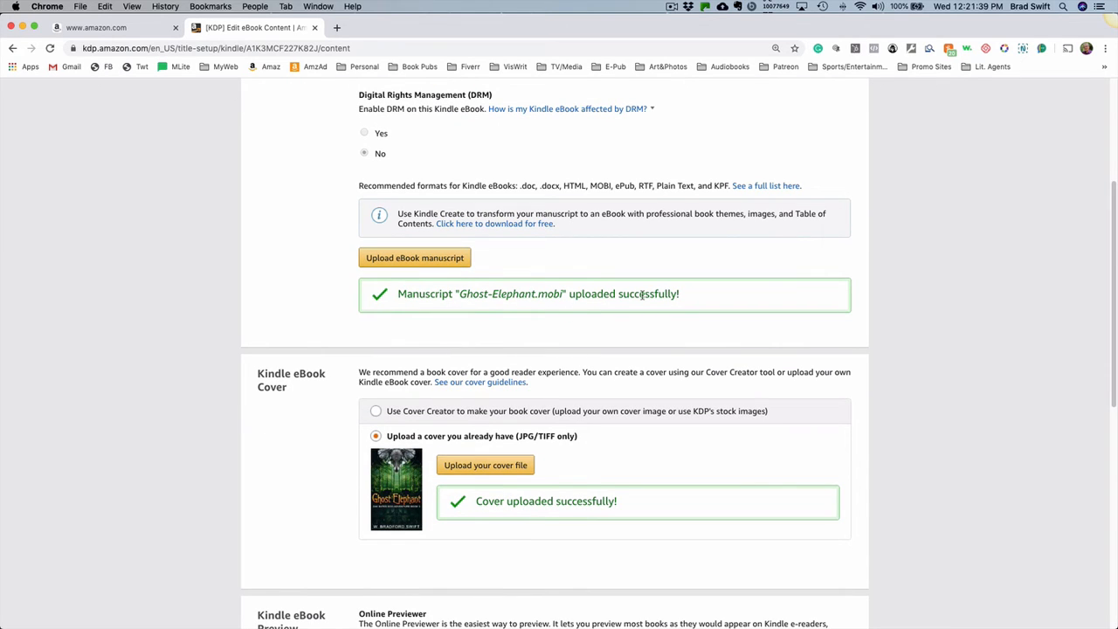
pyautogui.scroll(-3, 876, 297)
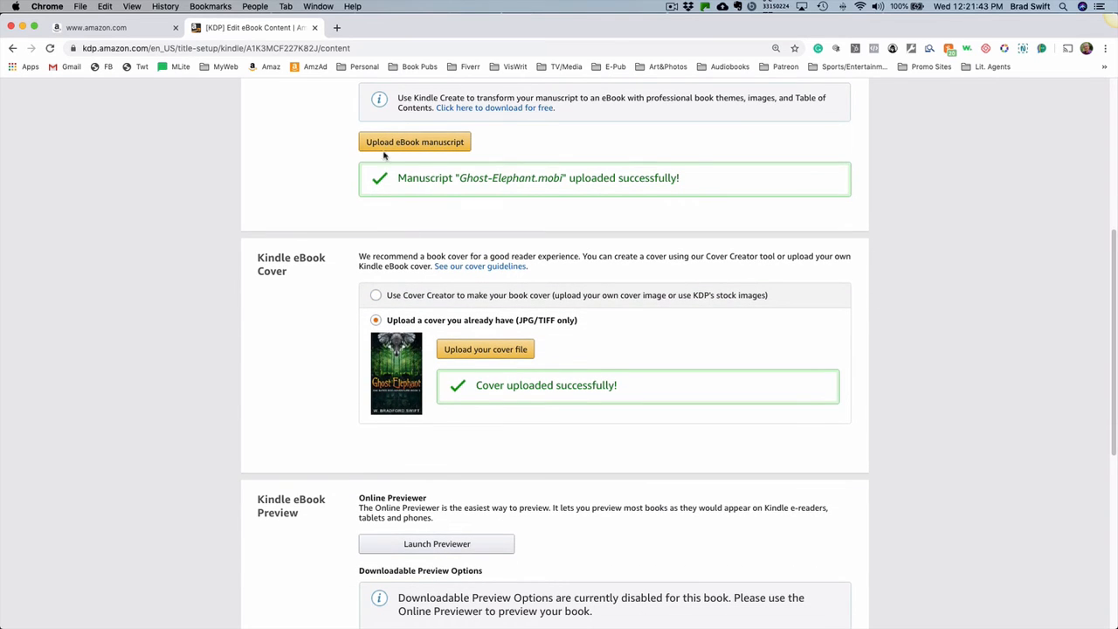
pyautogui.scroll(3, 313, 214)
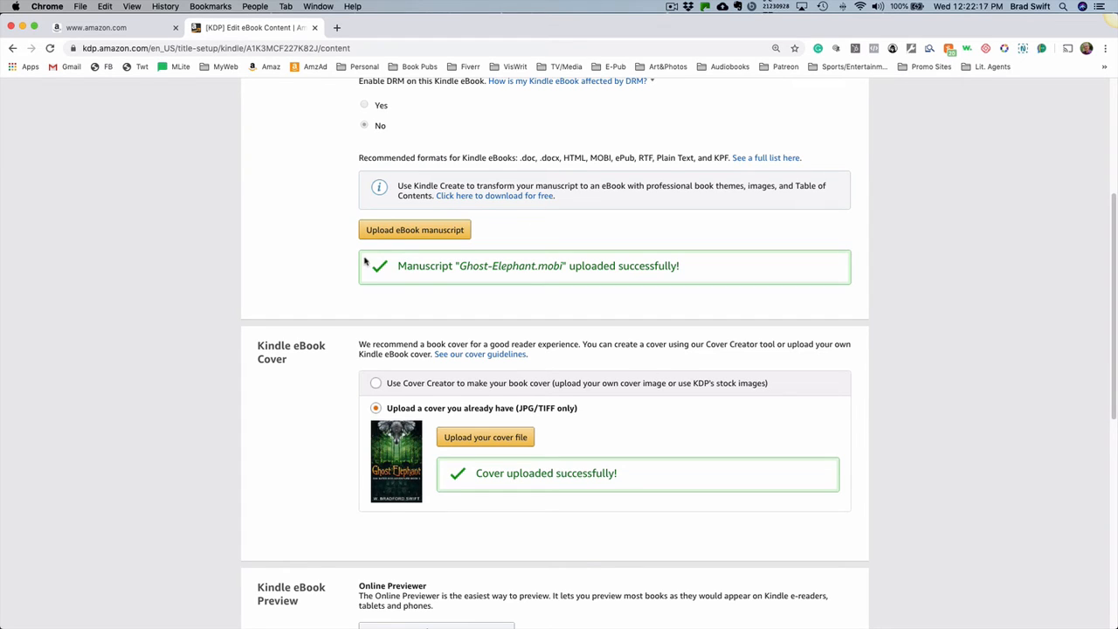
# - Review the Kindle eBook Cover, Preview and ISBN sections, including the cover upload choices and publisher field
pyautogui.scroll(-3, 425, 300)
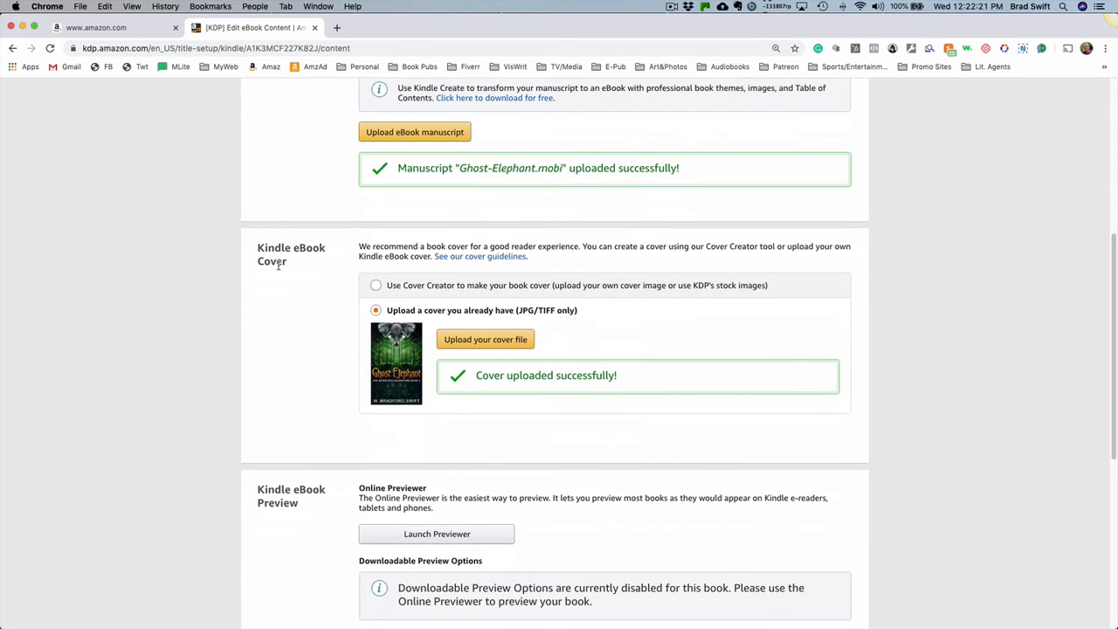
pyautogui.scroll(-1, 278, 265)
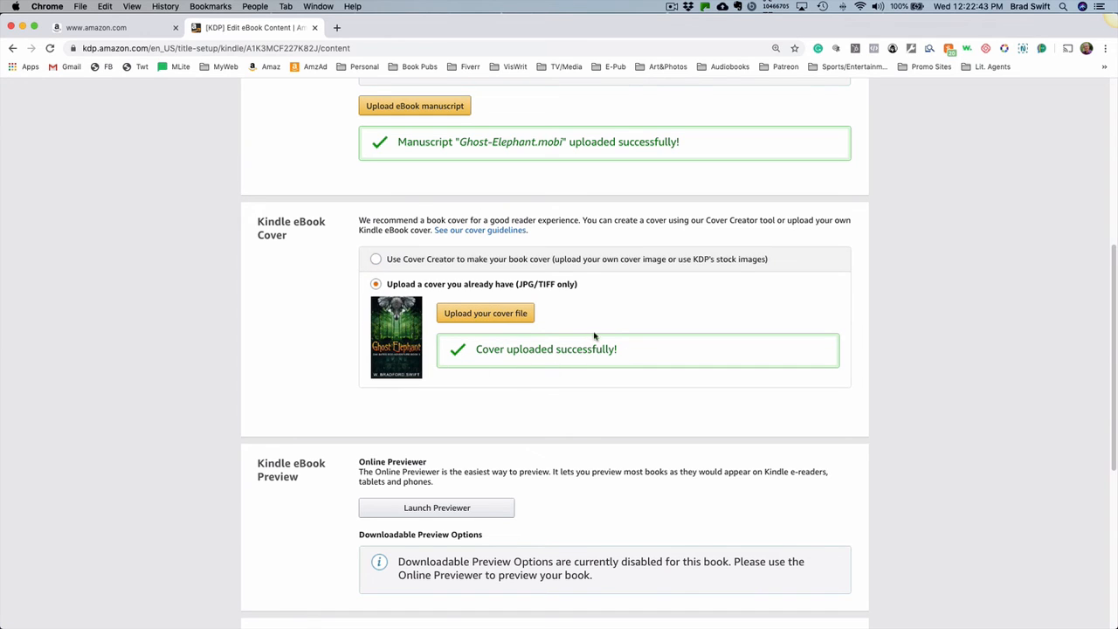
pyautogui.scroll(-1, 331, 251)
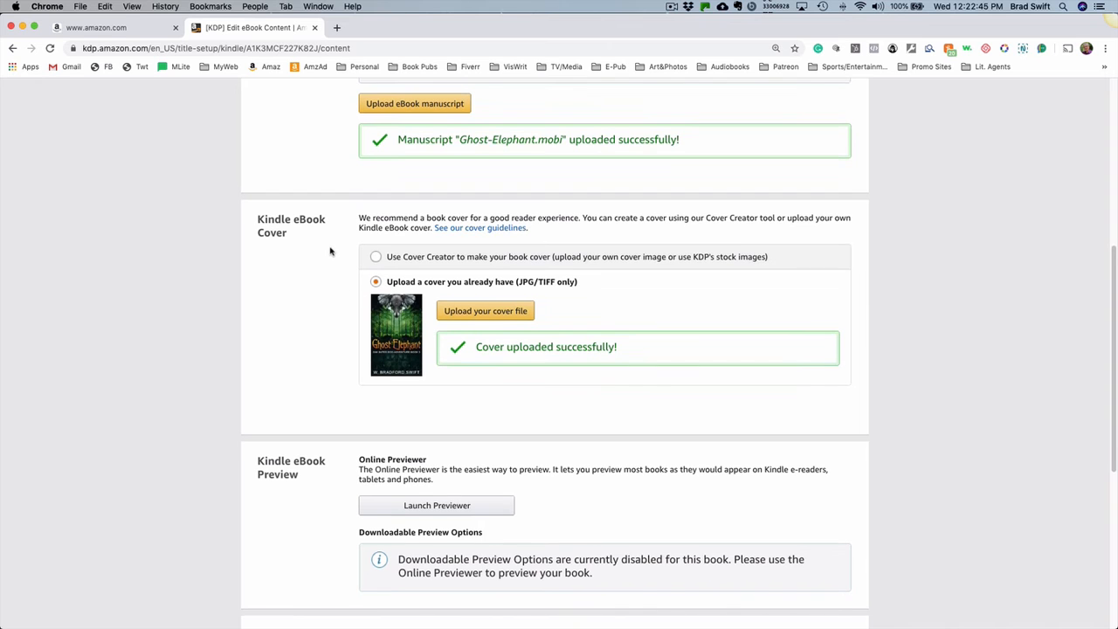
pyautogui.scroll(-3, 330, 252)
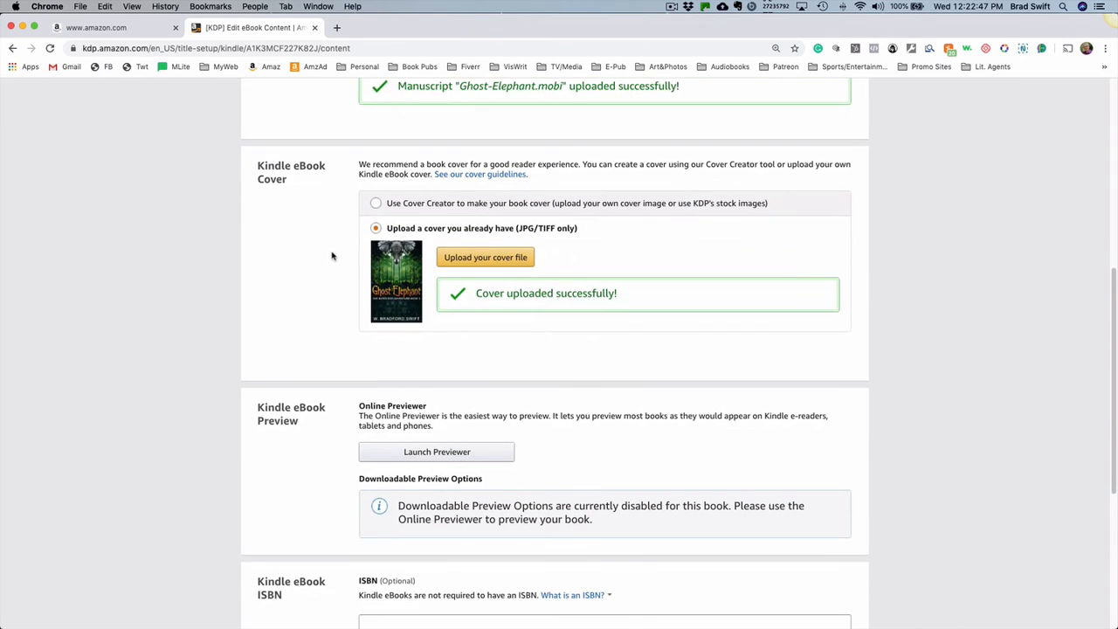
pyautogui.scroll(-1, 332, 253)
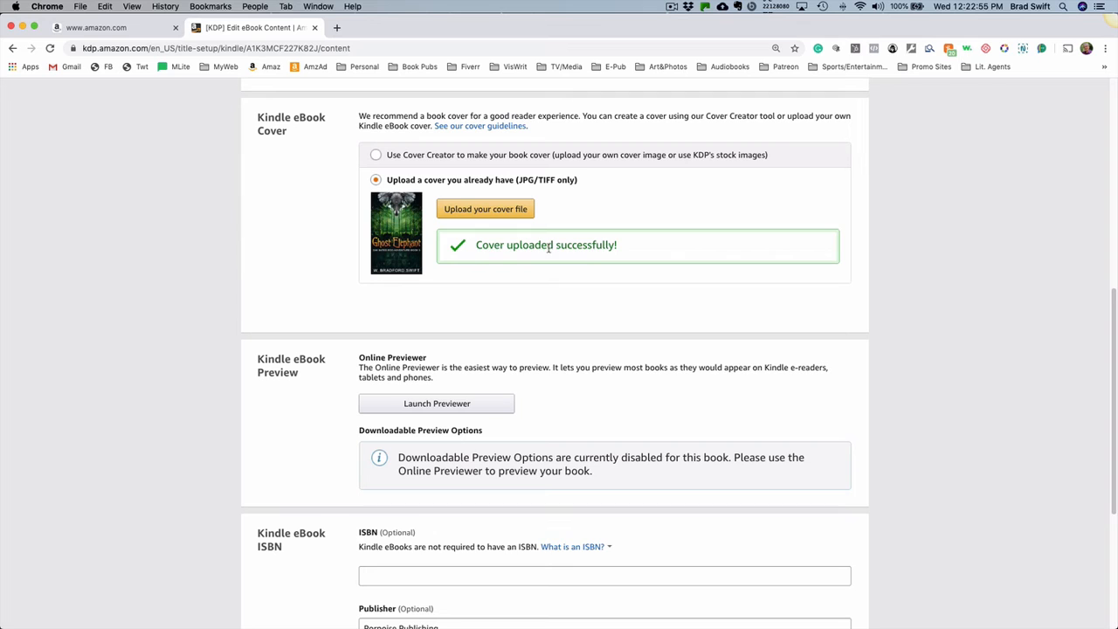
pyautogui.scroll(-2, 294, 248)
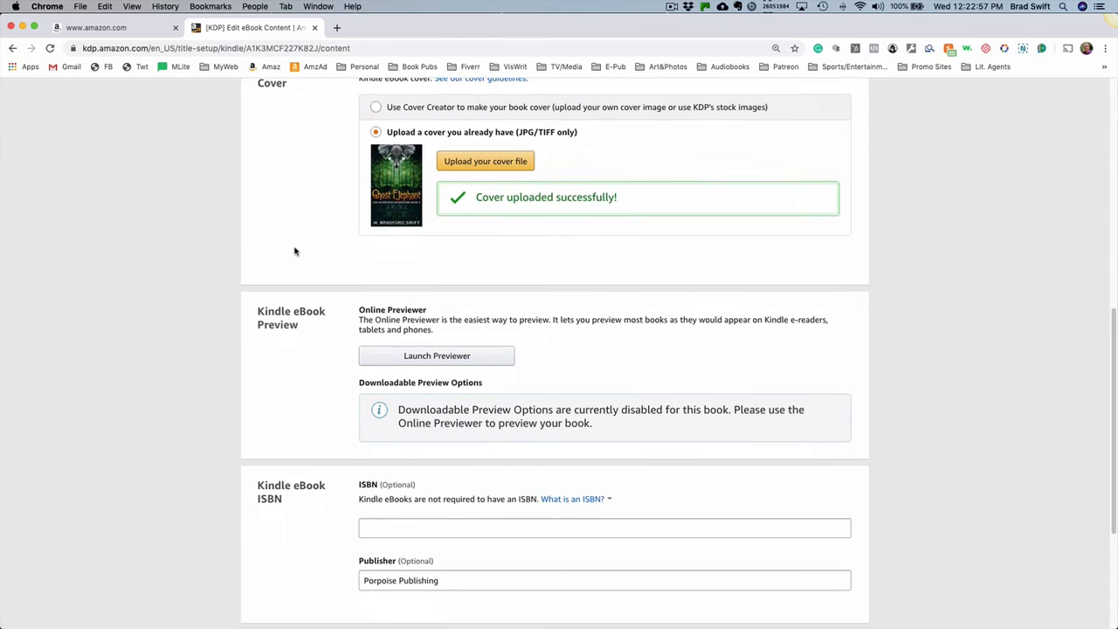
pyautogui.scroll(-2, 294, 251)
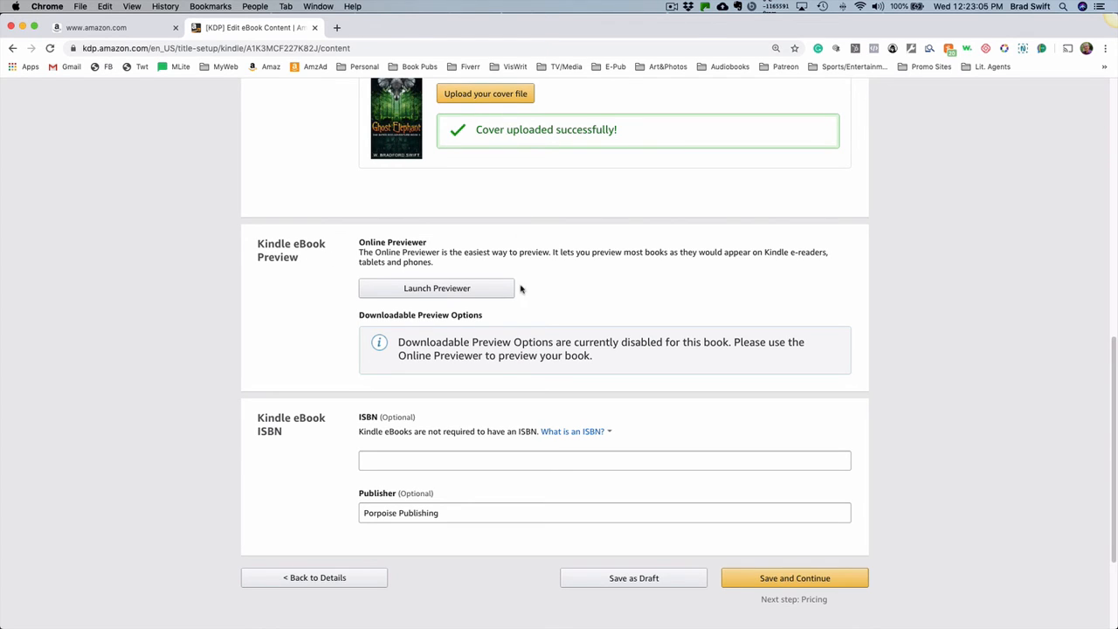
# - Launch the Online Previewer for the eBook, view its cover in landscape orientation and return to portrait
pyautogui.click(425, 290)
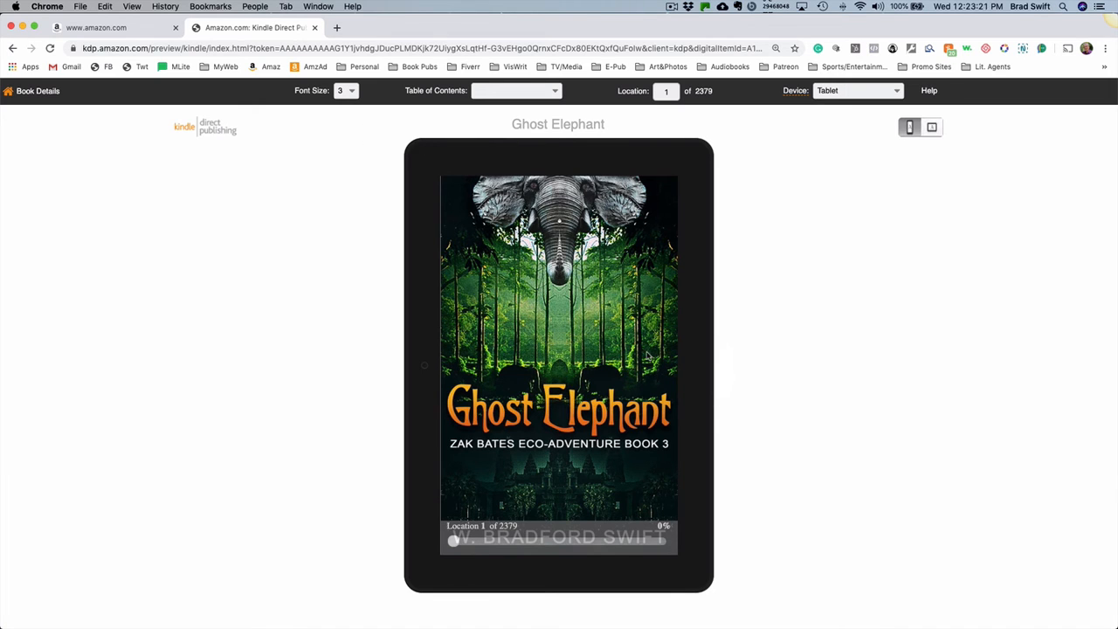
pyautogui.click(932, 127)
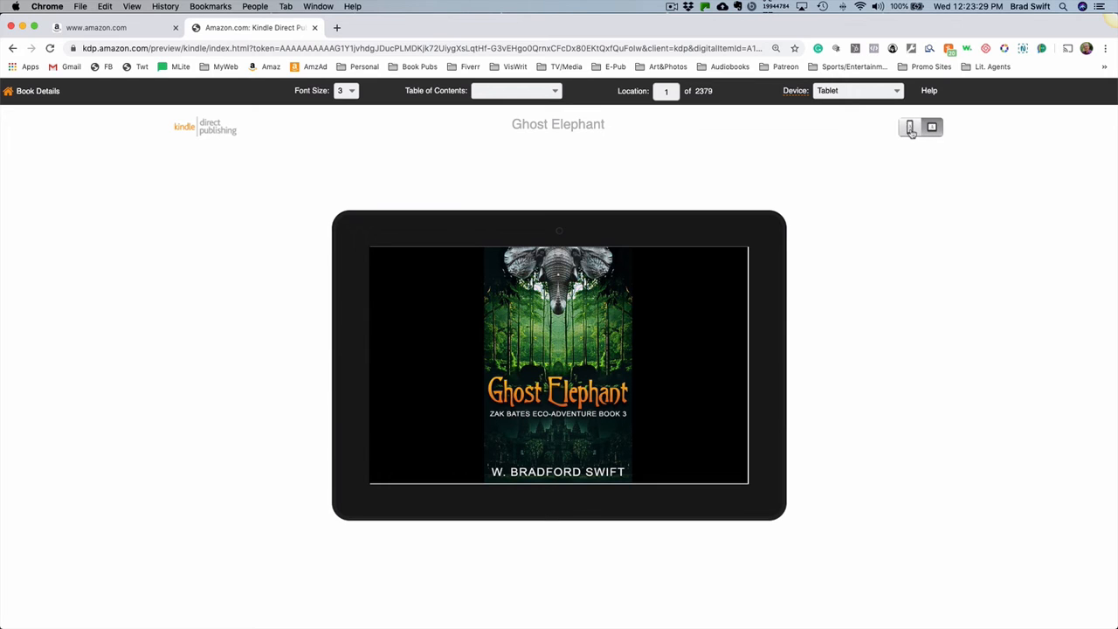
pyautogui.click(909, 128)
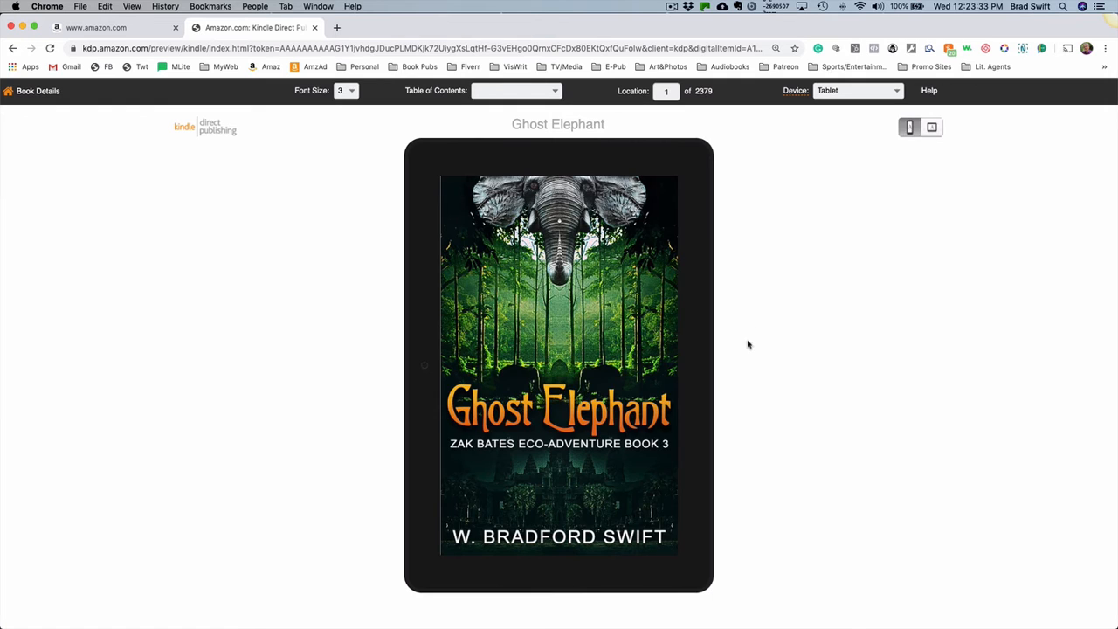
# - Page forward in the tablet preview from the cover through the title and copyright pages to the linked chapter list
pyautogui.click(696, 374)
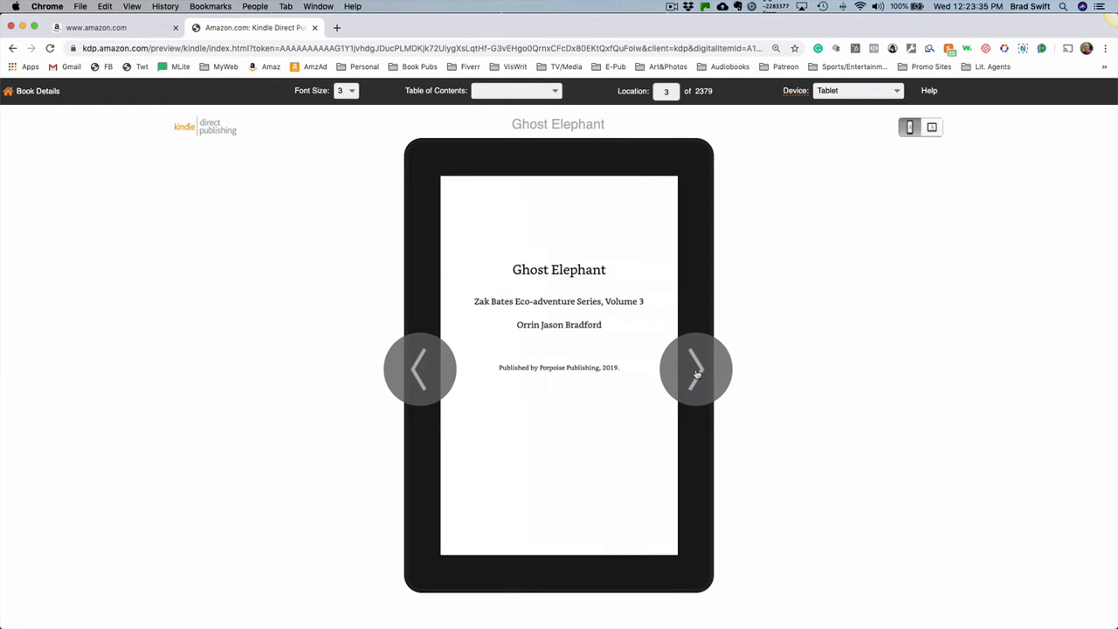
pyautogui.click(696, 374)
pyautogui.click(696, 374)
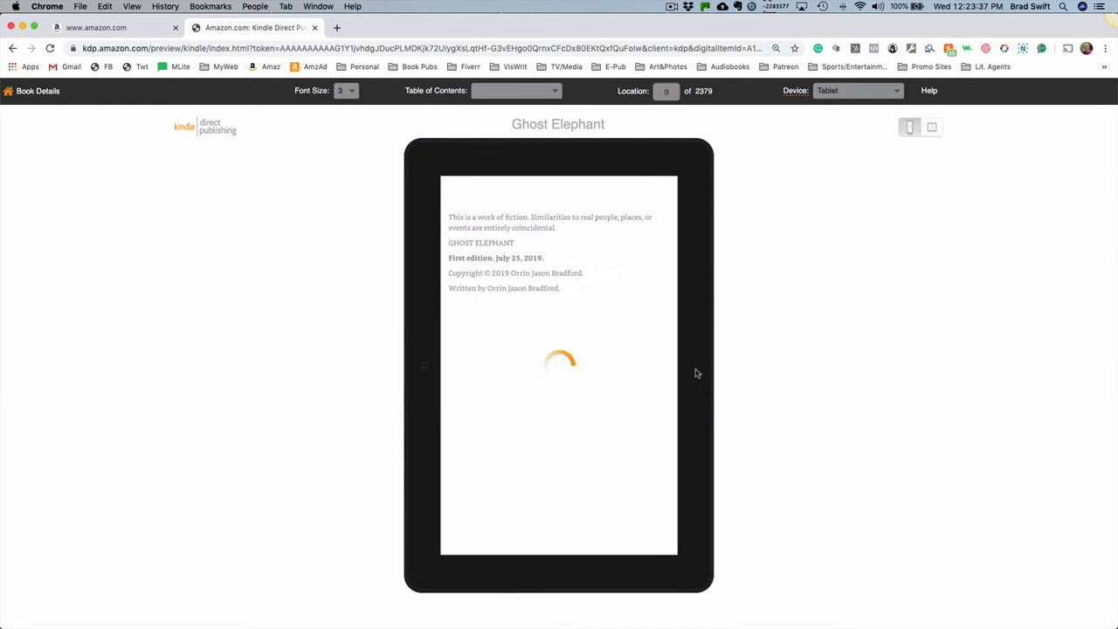
pyautogui.click(696, 374)
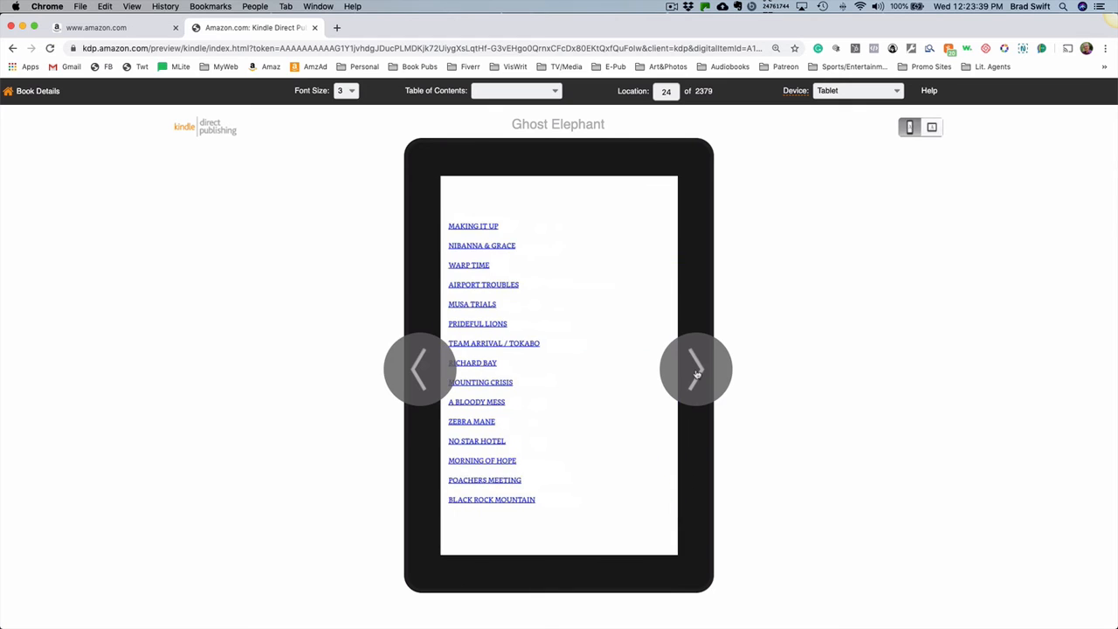
# - Page forward in the tablet preview from the chapter list through the book's introduction and into the first chapter
pyautogui.click(696, 374)
pyautogui.click(696, 374)
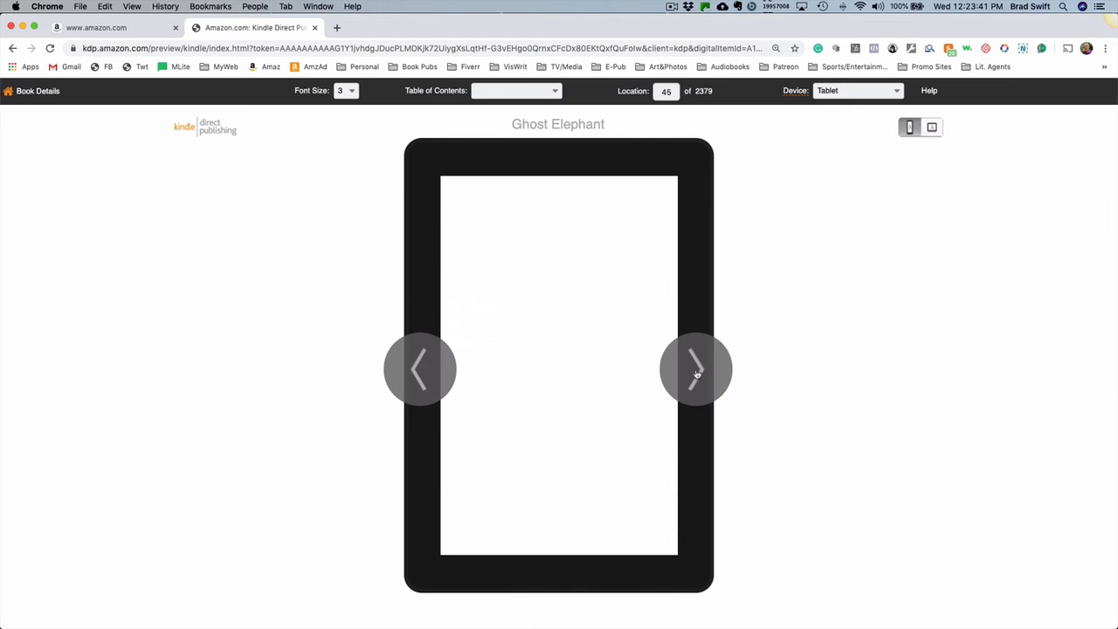
pyautogui.click(696, 374)
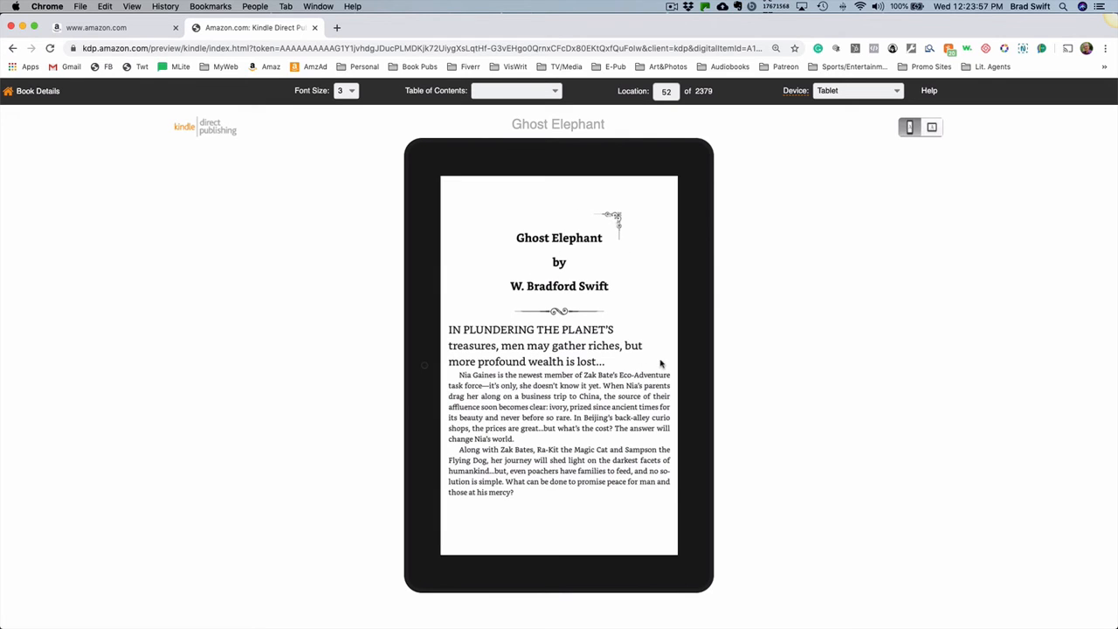
pyautogui.moveTo(693, 371)
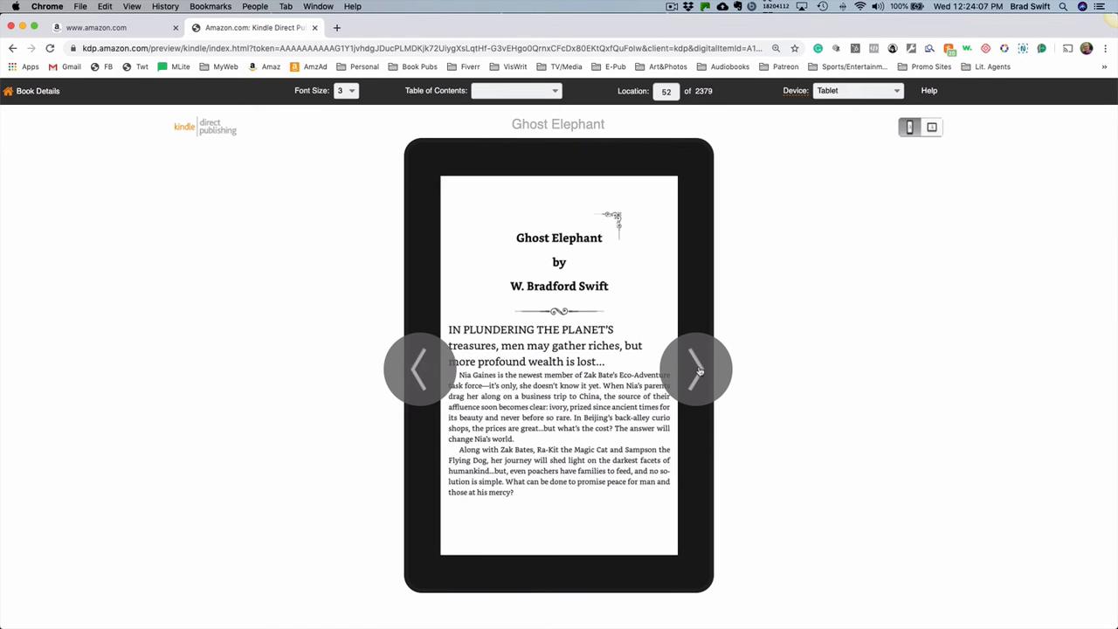
pyautogui.click(699, 371)
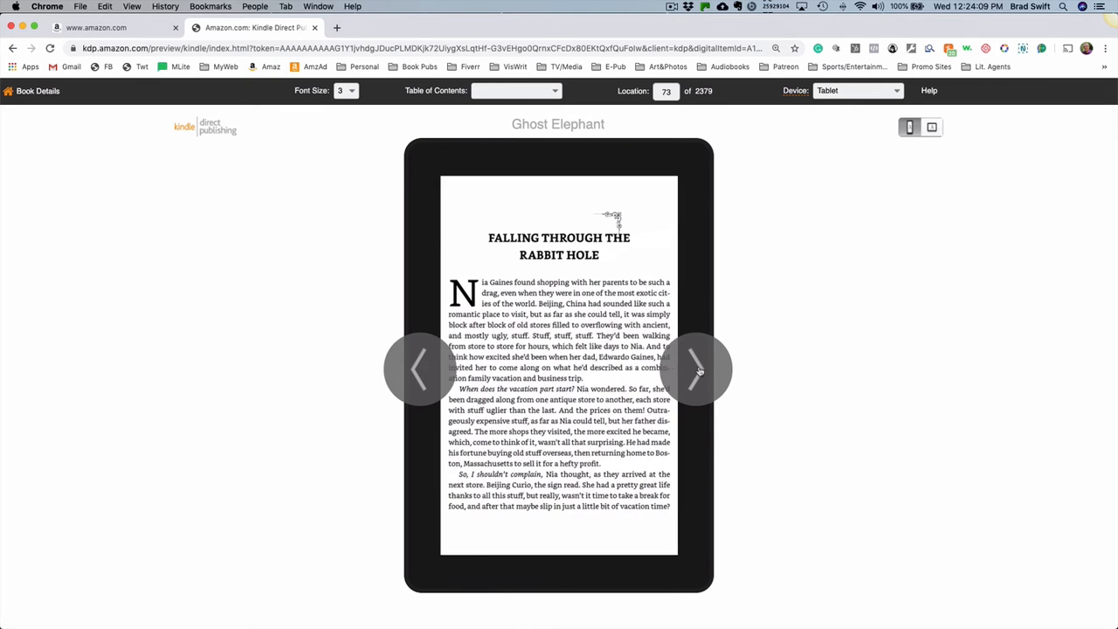
pyautogui.click(699, 371)
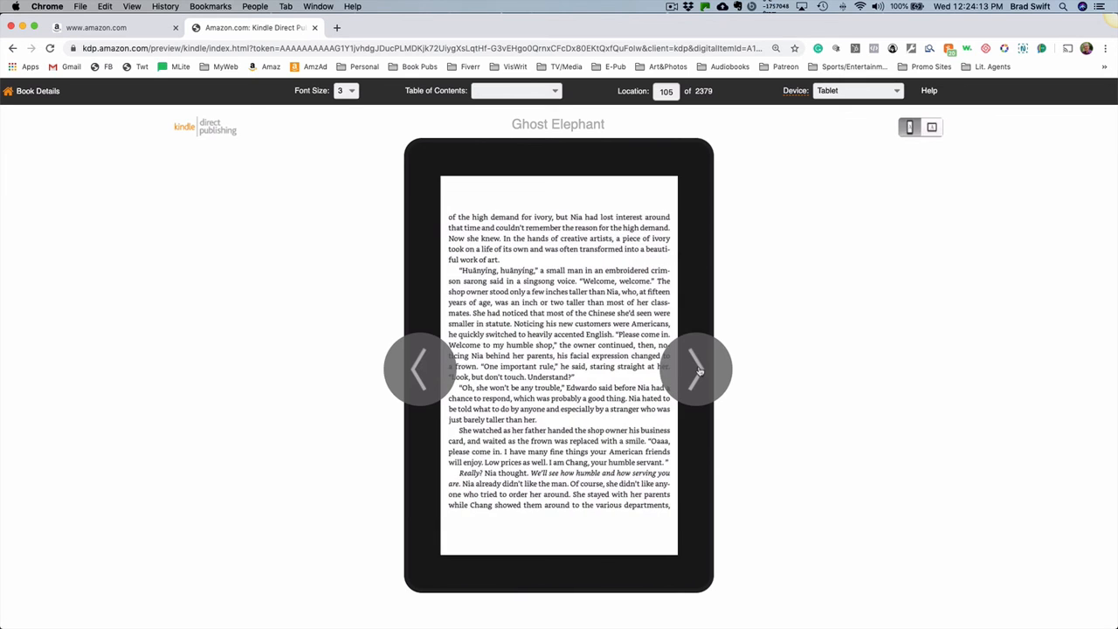
pyautogui.click(698, 371)
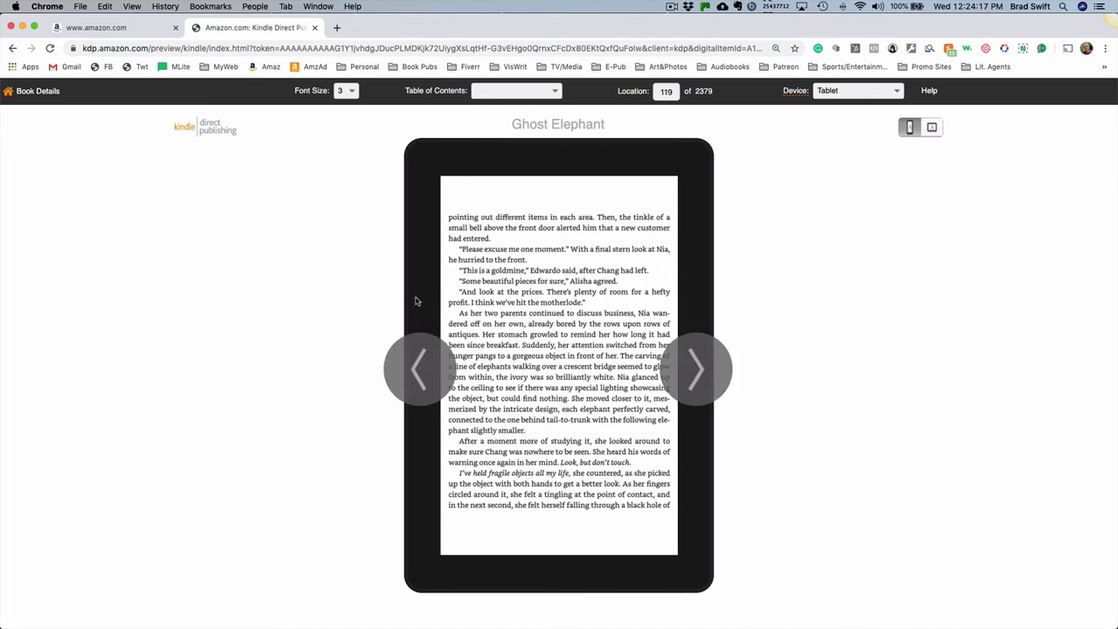
# - Return to the eBook content page and review the manuscript, cover, preview and ISBN sections, including the ISBN explanation
pyautogui.click(33, 98)
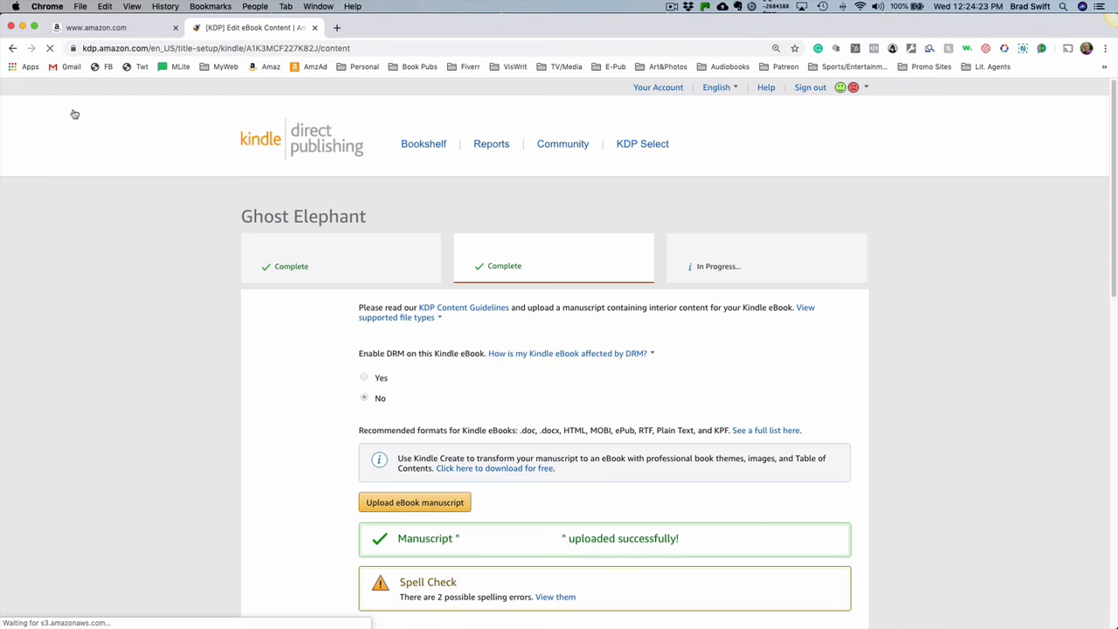
pyautogui.scroll(-5, 854, 367)
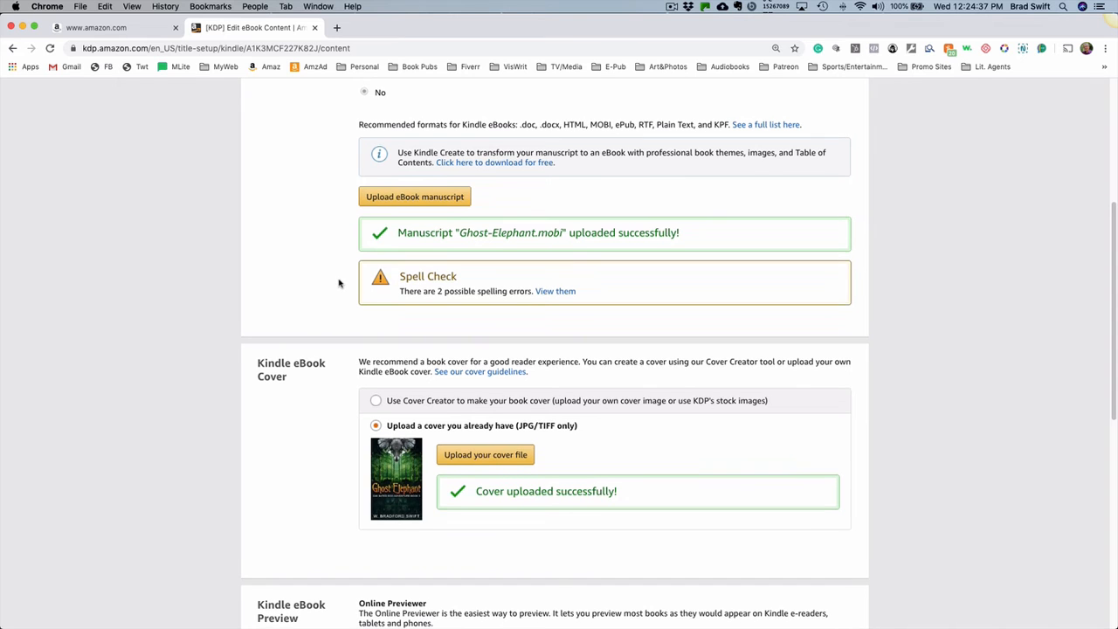
pyautogui.scroll(-3, 340, 288)
pyautogui.scroll(-4, 345, 330)
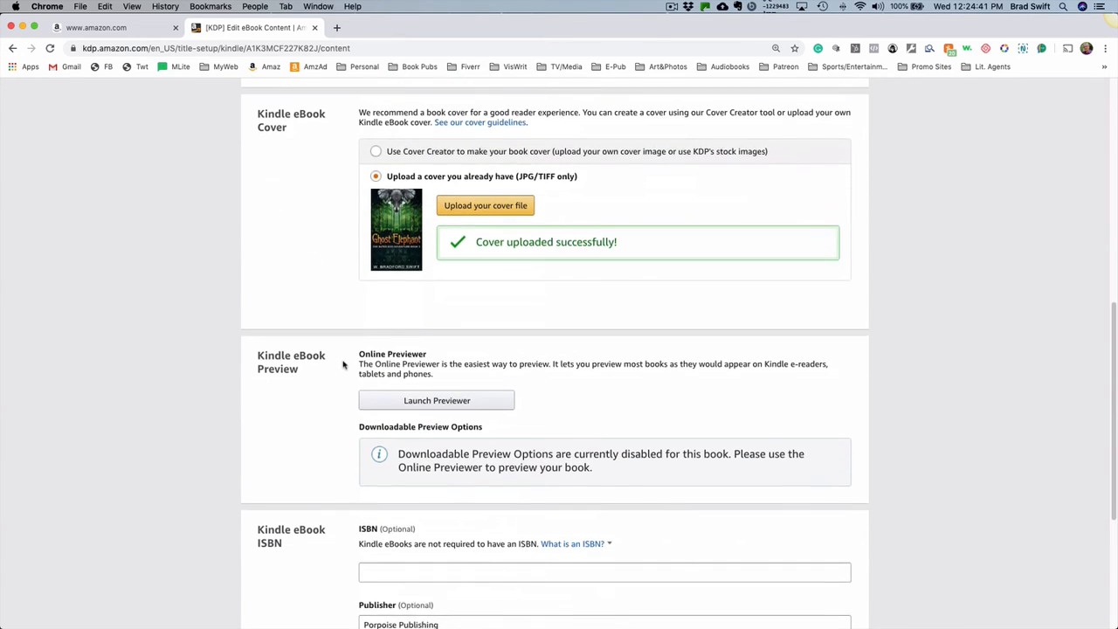
pyautogui.scroll(-3, 344, 365)
pyautogui.scroll(-5, 342, 367)
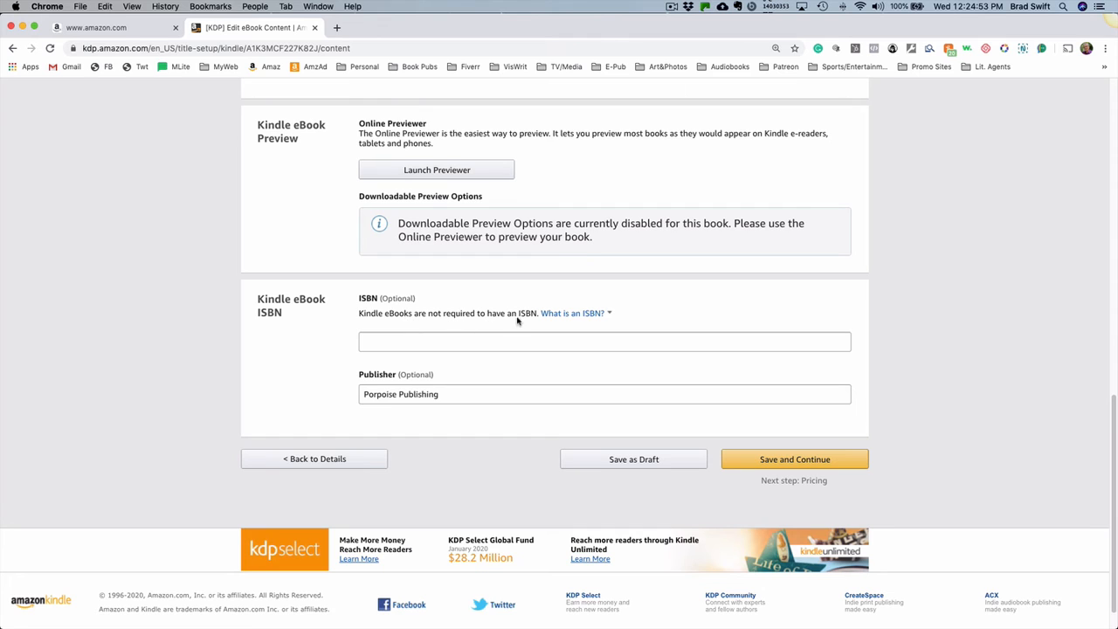
pyautogui.click(572, 313)
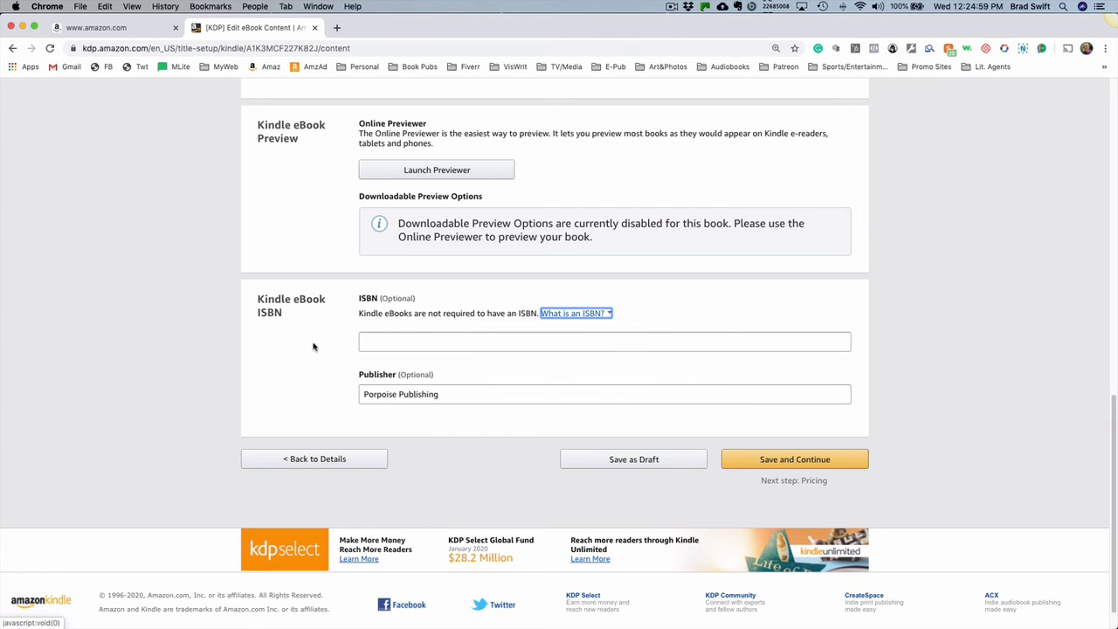
pyautogui.scroll(-1, 324, 373)
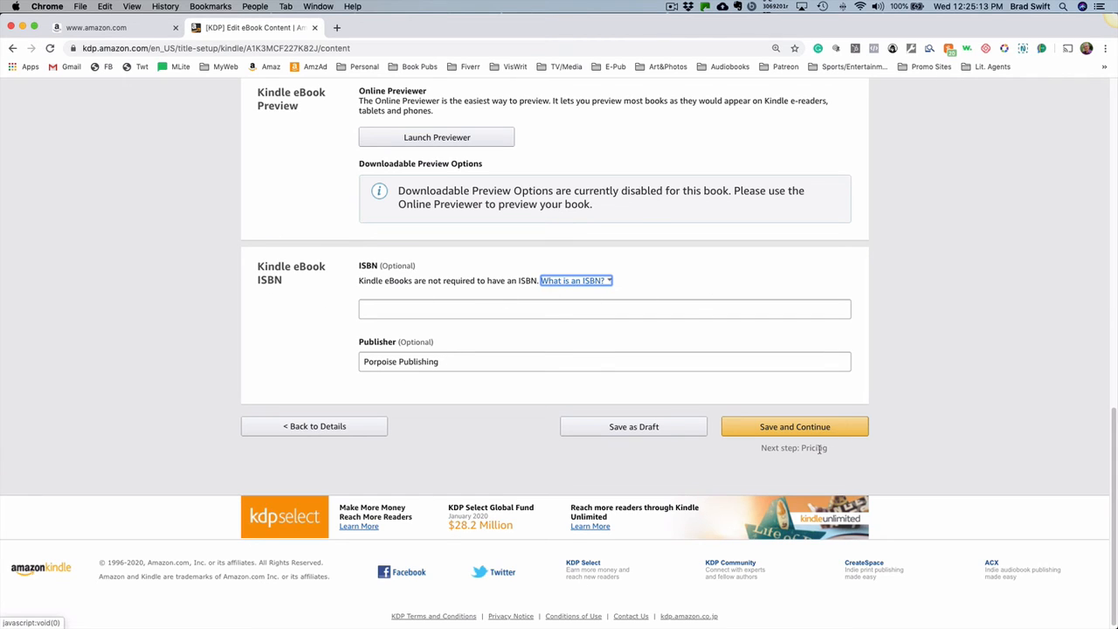
# - Save the eBook content, continue to pricing, and review the KDP Select enrollment help and territory rights options
pyautogui.click(781, 428)
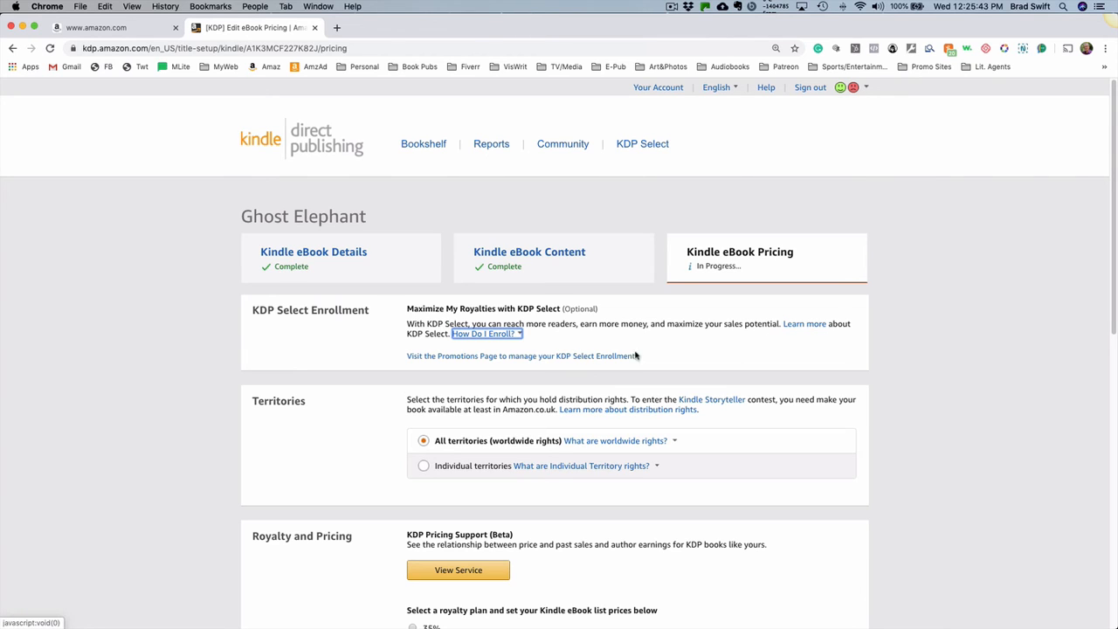
pyautogui.click(891, 306)
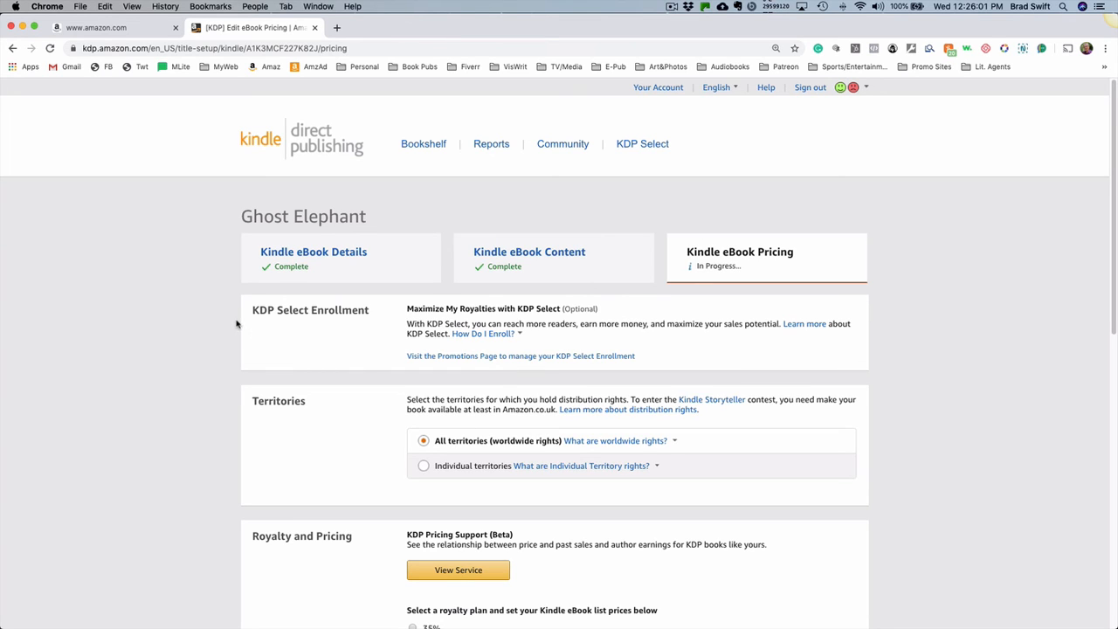
pyautogui.scroll(-1, 316, 333)
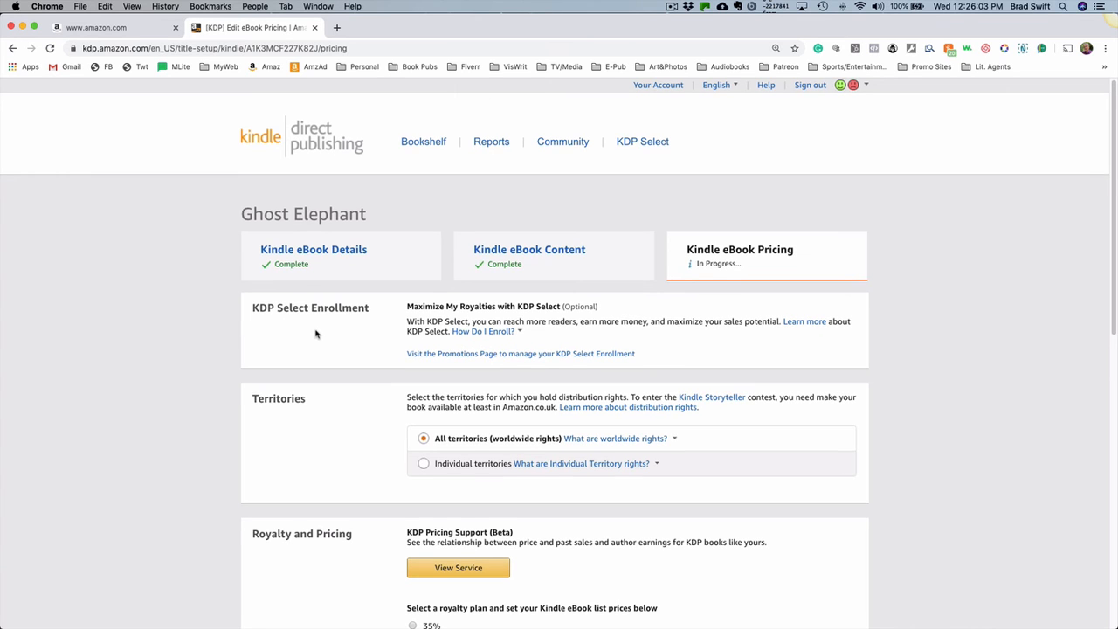
pyautogui.scroll(-1, 316, 334)
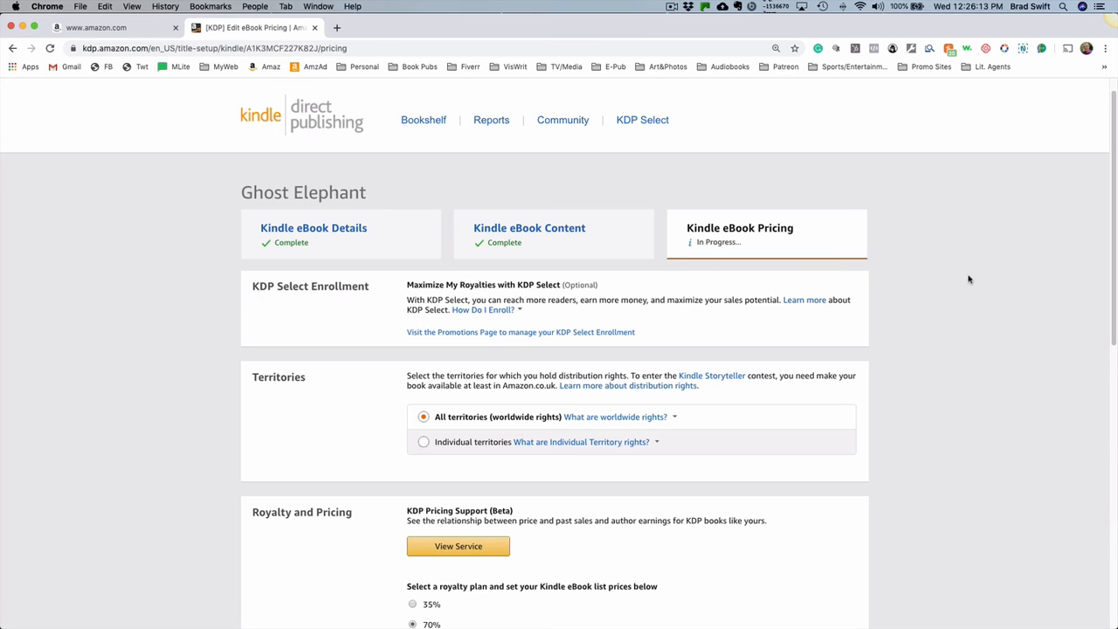
pyautogui.scroll(-1, 943, 304)
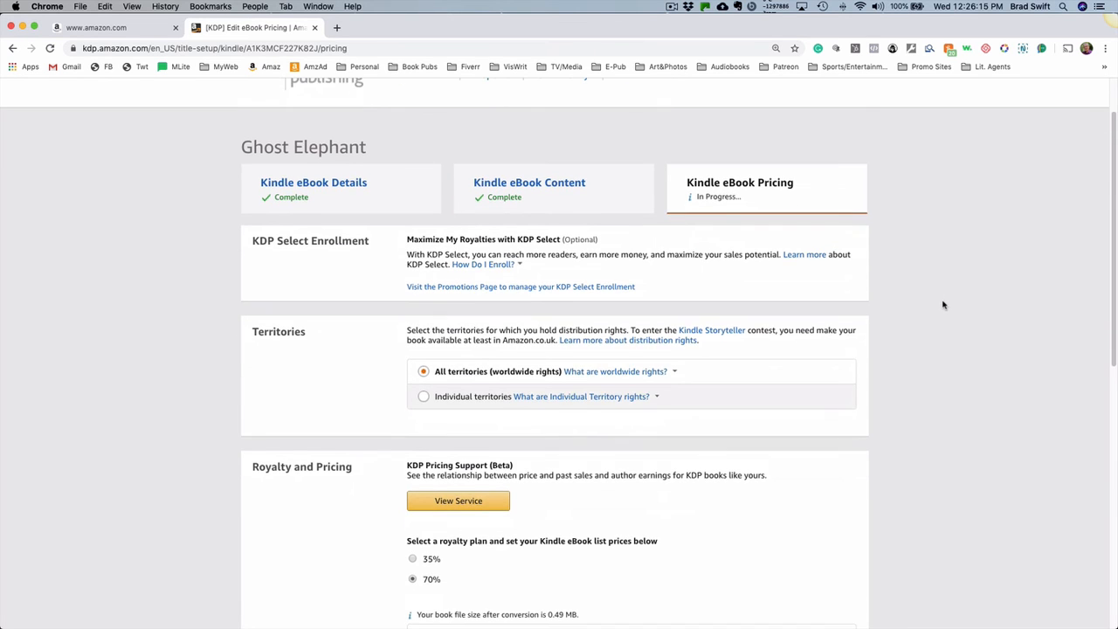
pyautogui.scroll(-2, 943, 304)
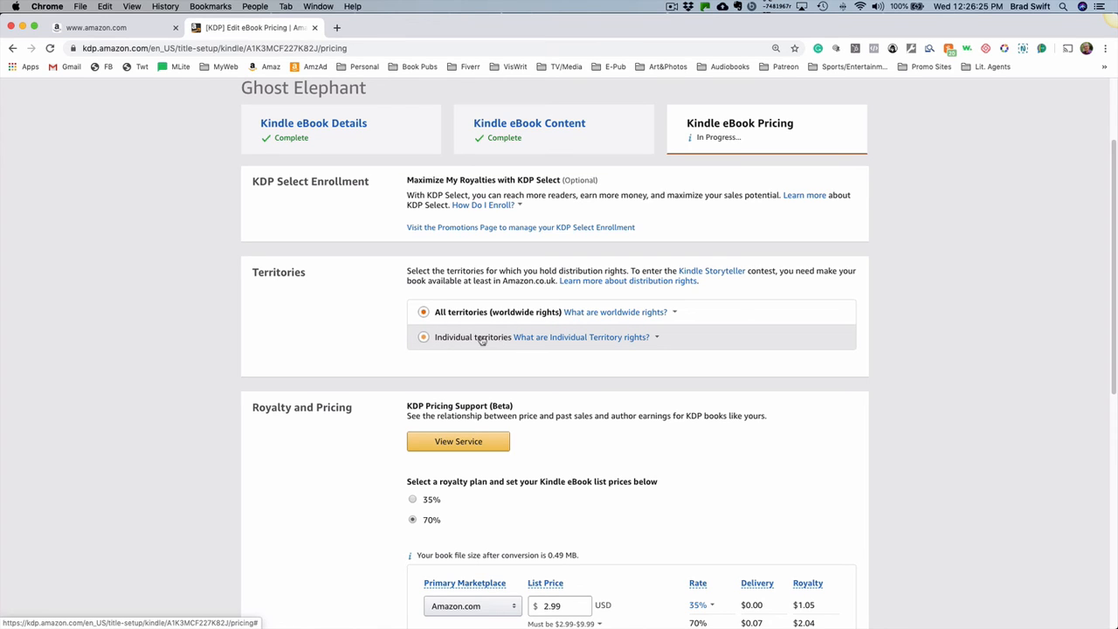
pyautogui.scroll(-1, 964, 301)
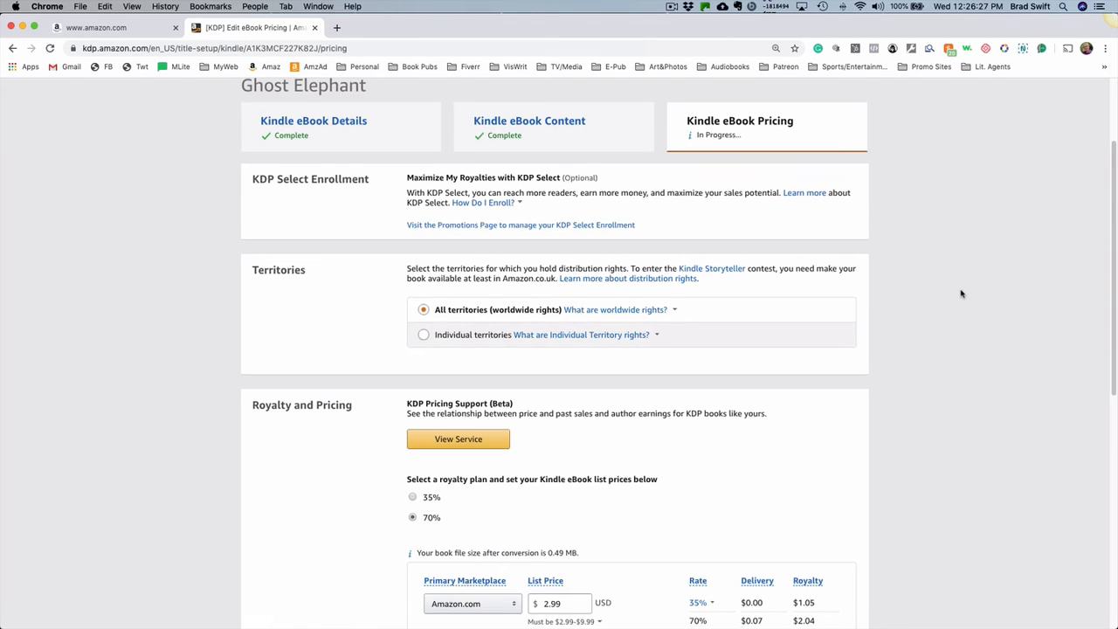
# - Examine the KDP Pricing Support earnings chart and go back to Rights and Pricing without accepting the suggested list price
pyautogui.scroll(-5, 961, 293)
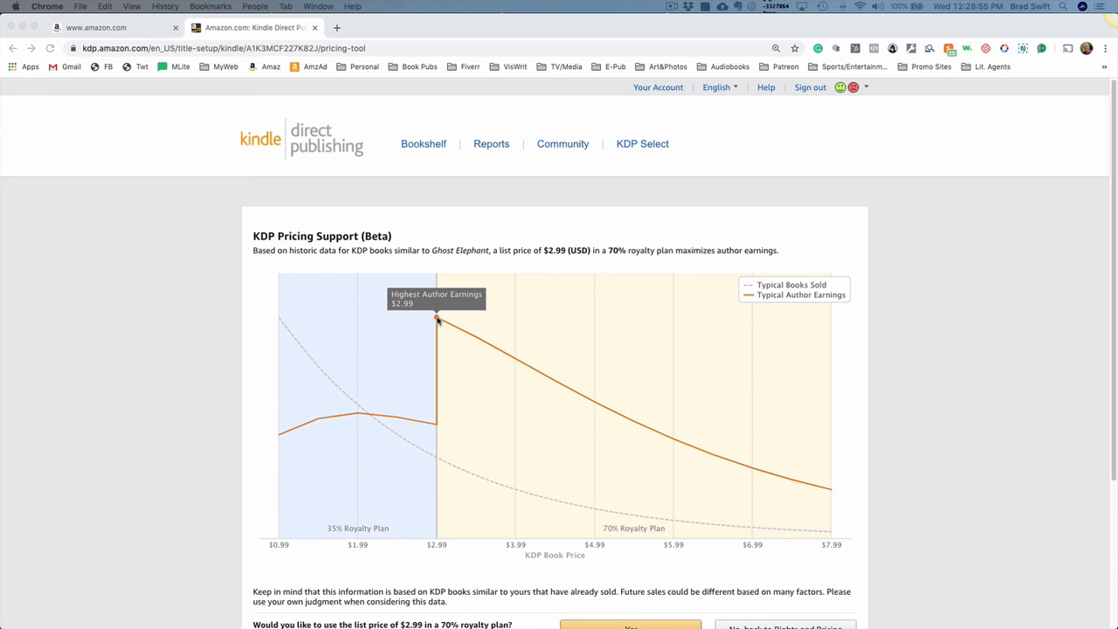
pyautogui.scroll(-3, 437, 321)
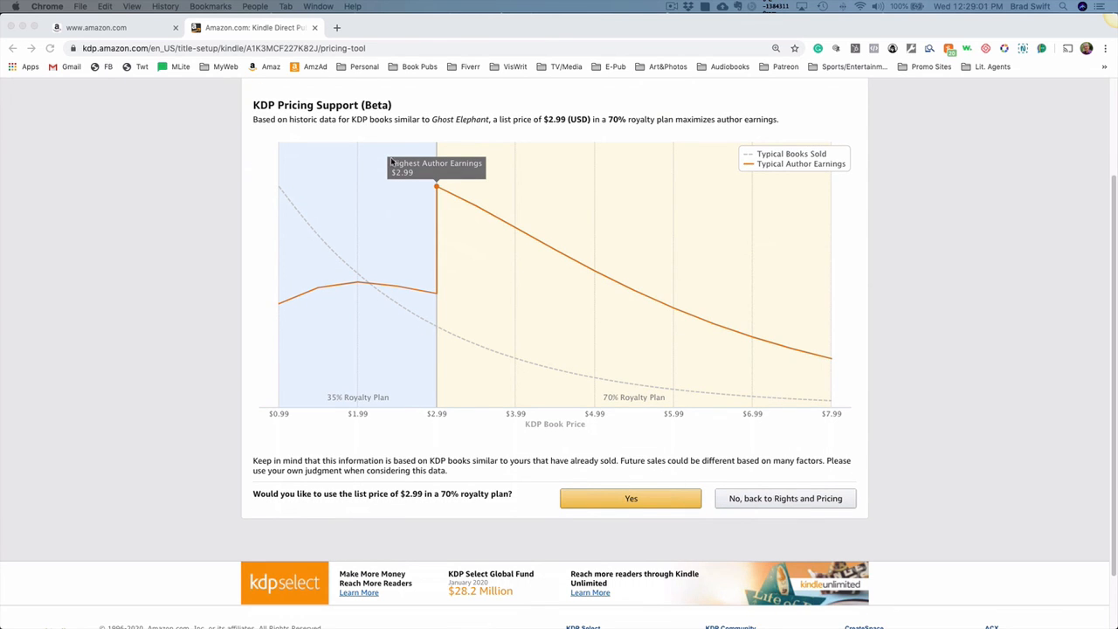
pyautogui.click(782, 502)
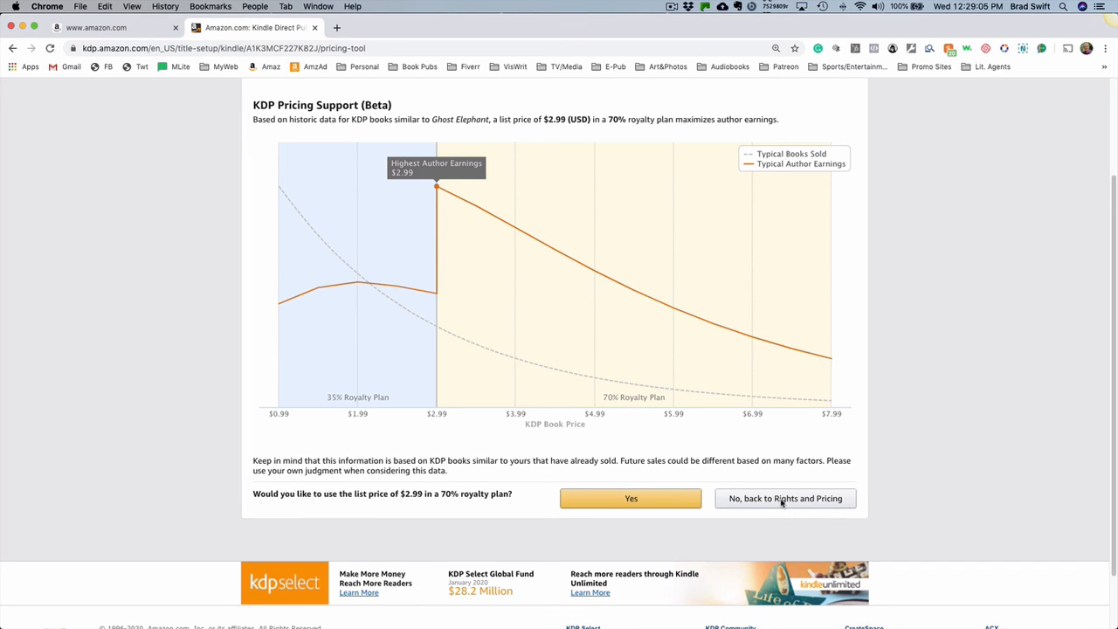
pyautogui.click(782, 502)
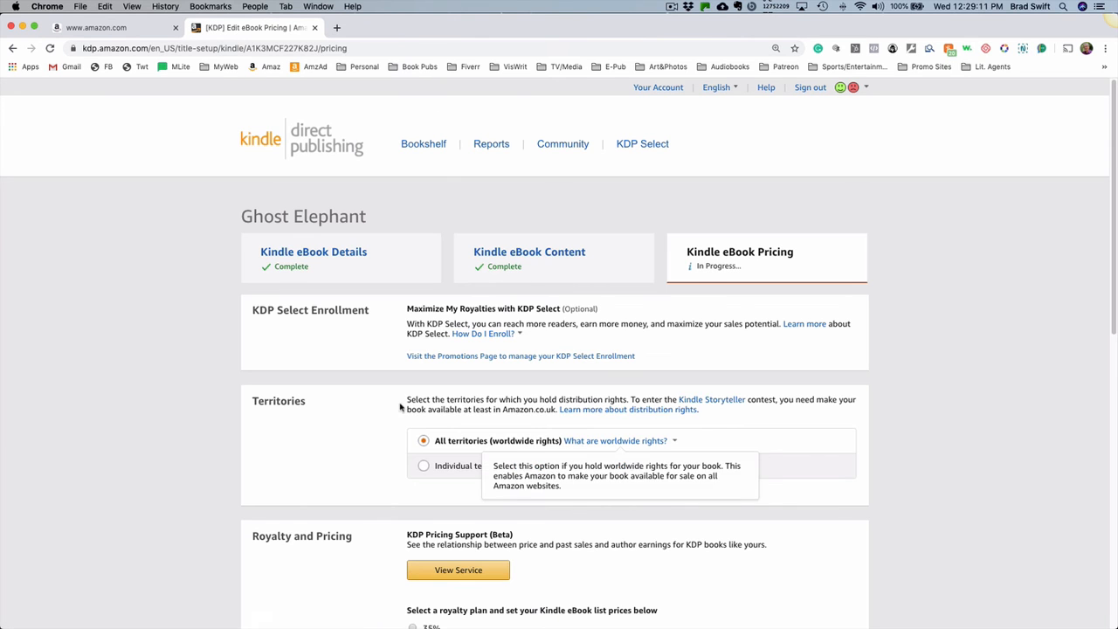
# - Review the territories, royalty plan and list price settings, and read the explanation of the 35% royalty rate
pyautogui.scroll(-3, 875, 333)
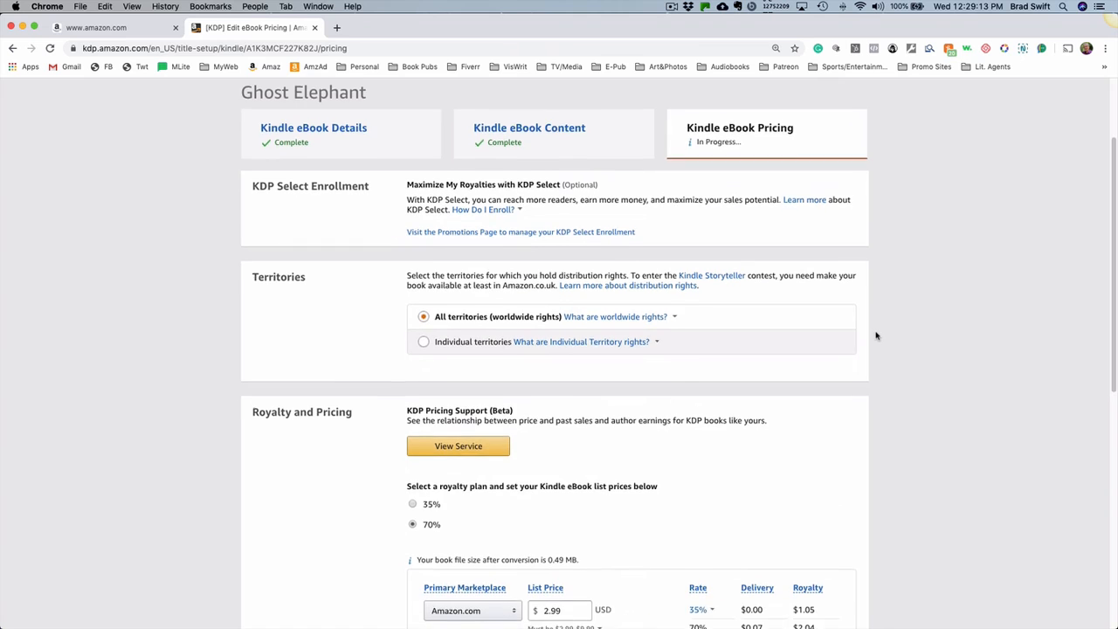
pyautogui.scroll(-5, 875, 332)
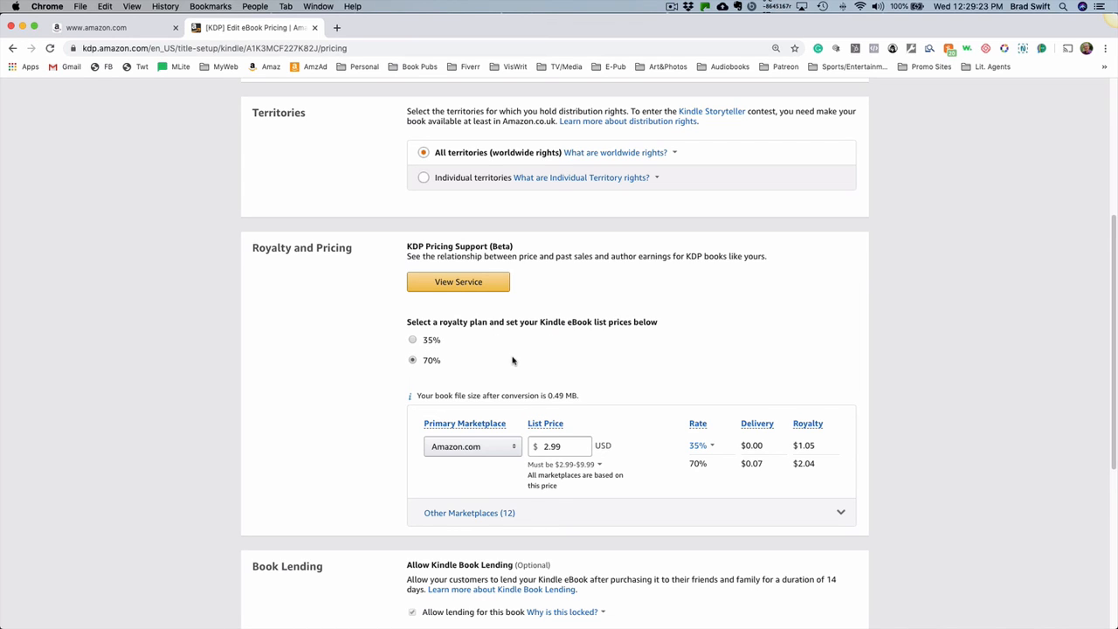
pyautogui.scroll(-2, 843, 358)
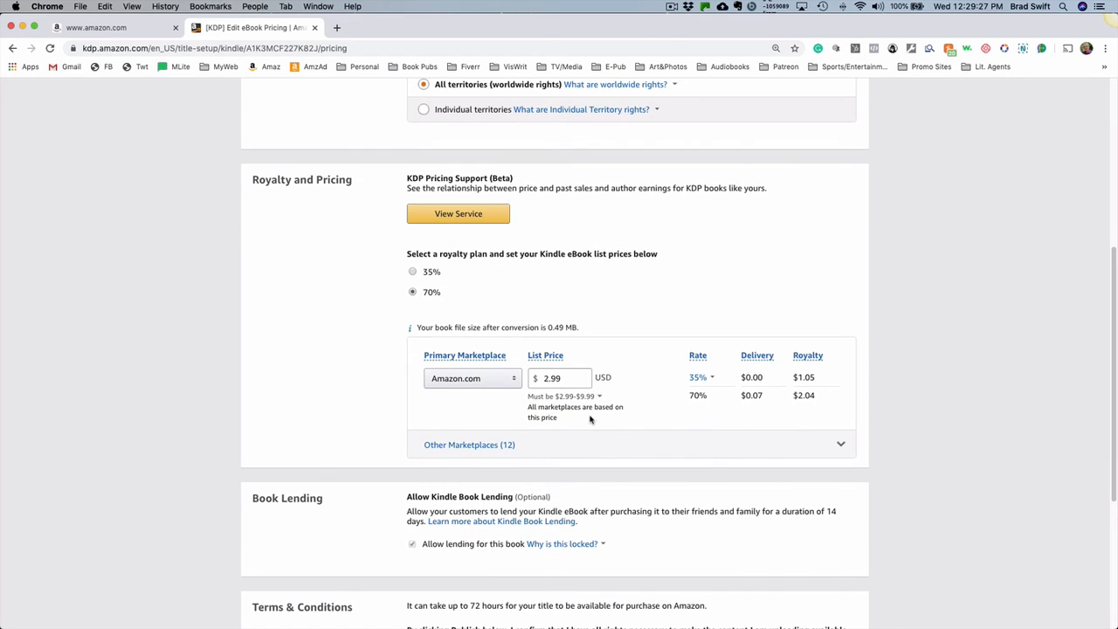
pyautogui.moveTo(696, 383)
pyautogui.click(690, 377)
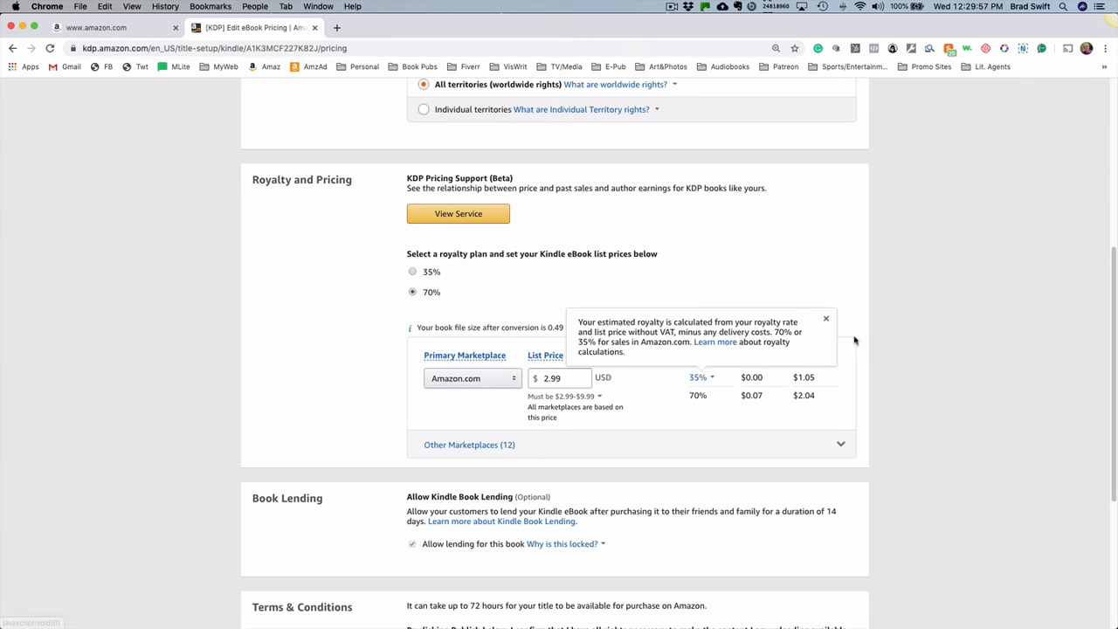
# - Review the book lending and terms sections, publish the Kindle eBook, and close the submission confirmation
pyautogui.scroll(-1, 864, 338)
pyautogui.scroll(-1, 611, 350)
pyautogui.scroll(-3, 309, 355)
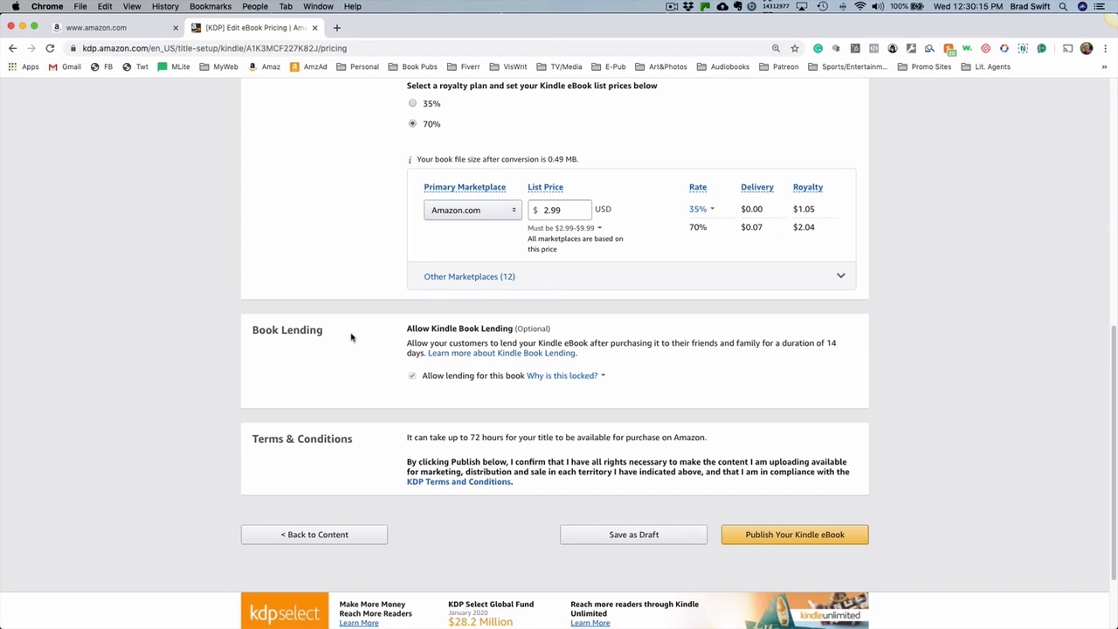
pyautogui.scroll(-3, 351, 337)
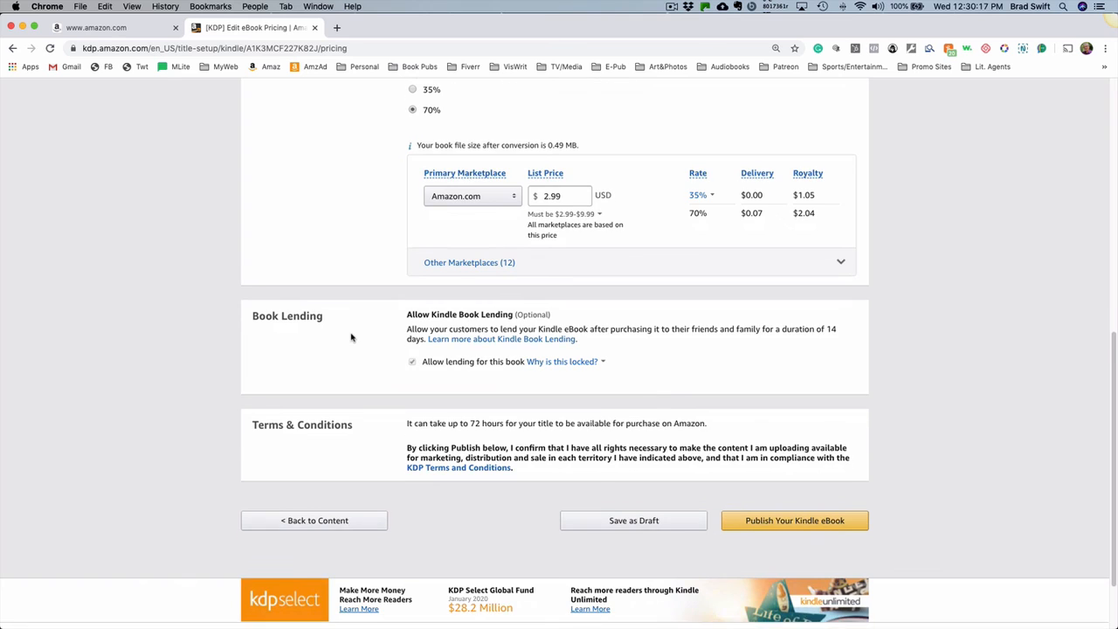
pyautogui.scroll(-1, 351, 337)
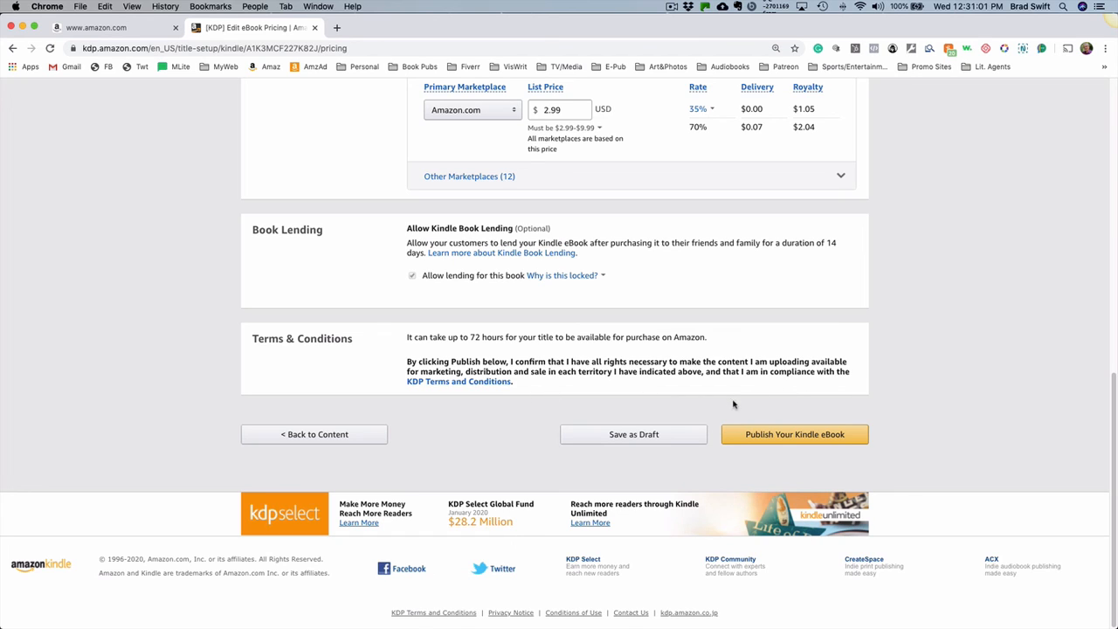
pyautogui.click(782, 440)
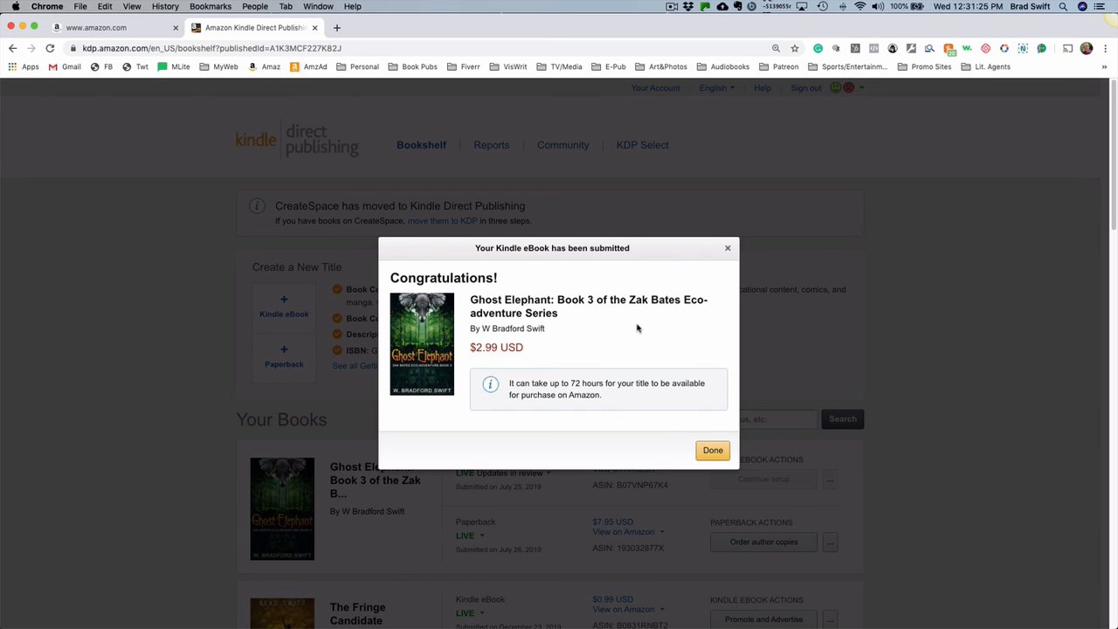
pyautogui.click(712, 449)
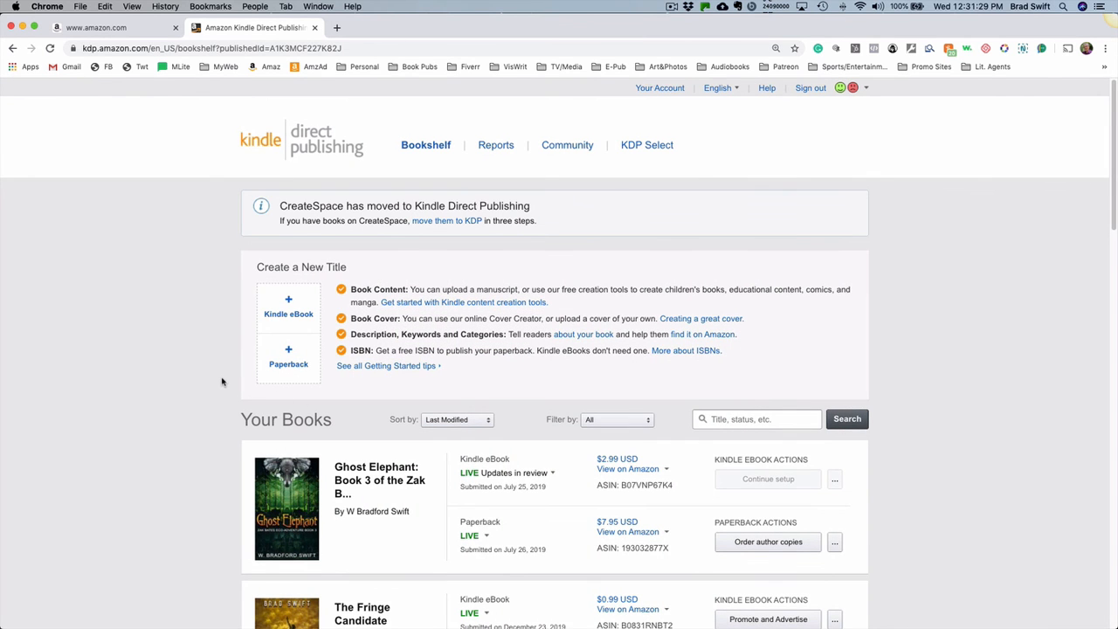
# - Look over the Your Books list on the Bookshelf, including each title's eBook and paperback status and actions
pyautogui.scroll(-3, 220, 382)
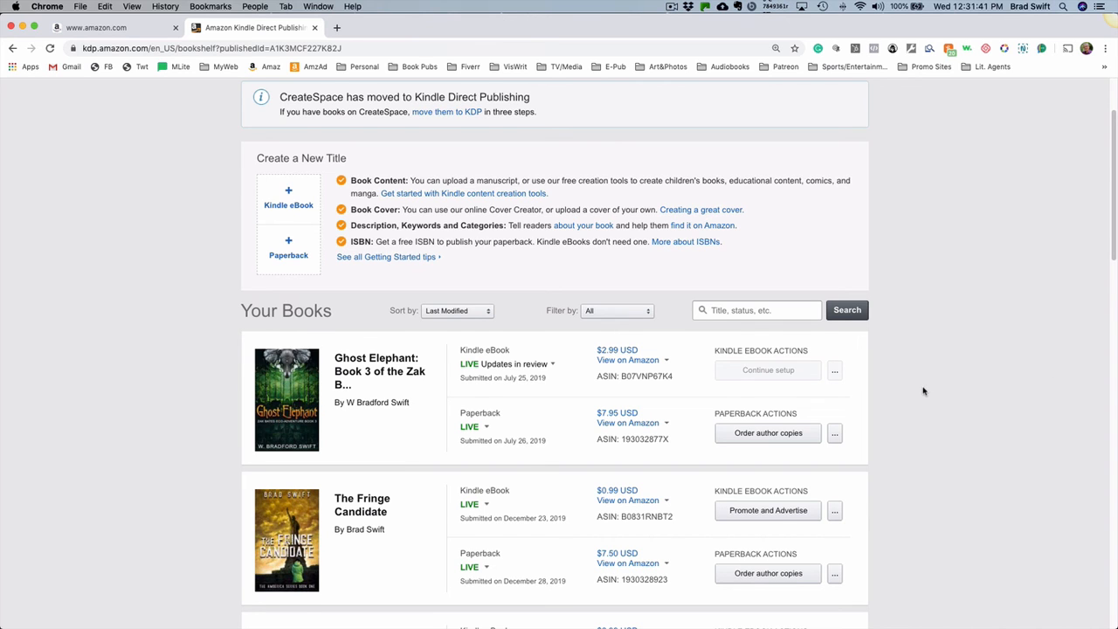
pyautogui.scroll(-2, 923, 390)
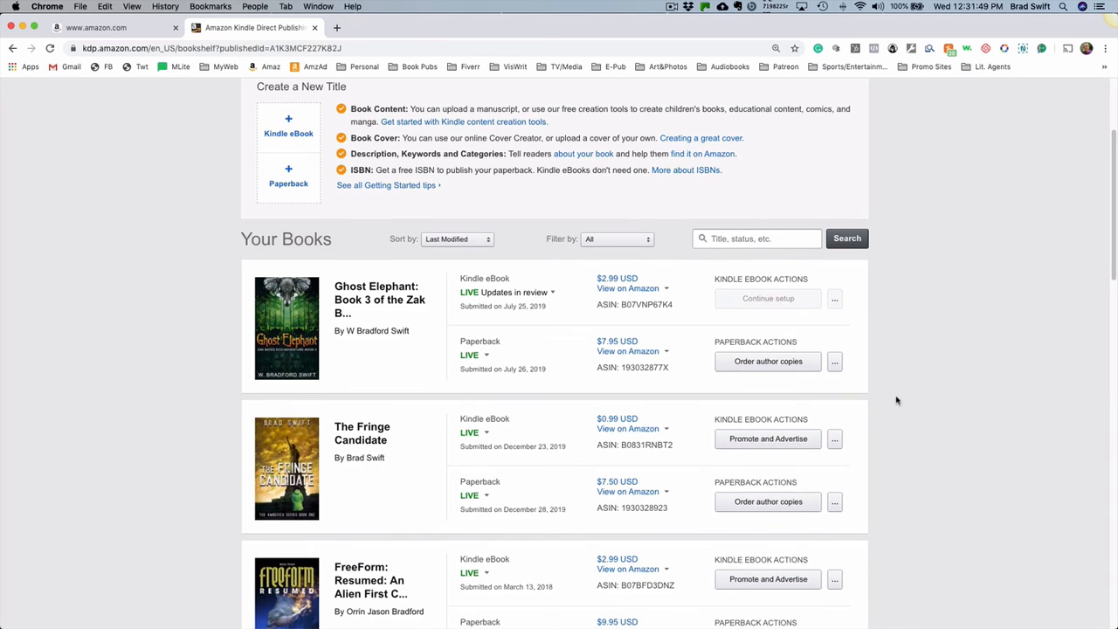
pyautogui.scroll(-1, 896, 399)
pyautogui.scroll(-1, 875, 387)
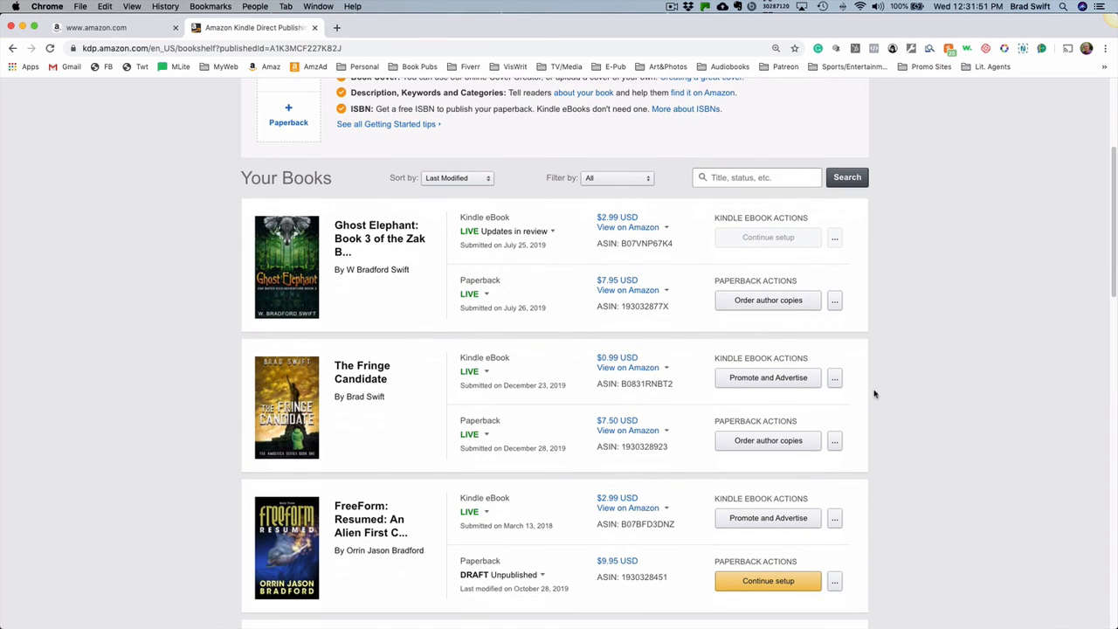